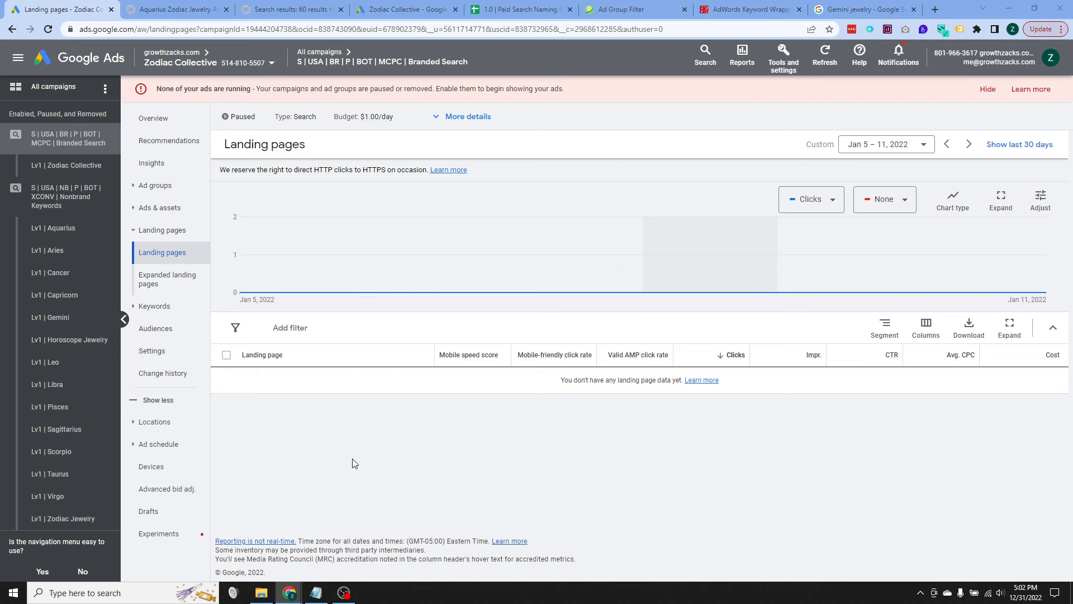
Step: Start a new campaign from the overview of all campaigns
left_click(56, 91)
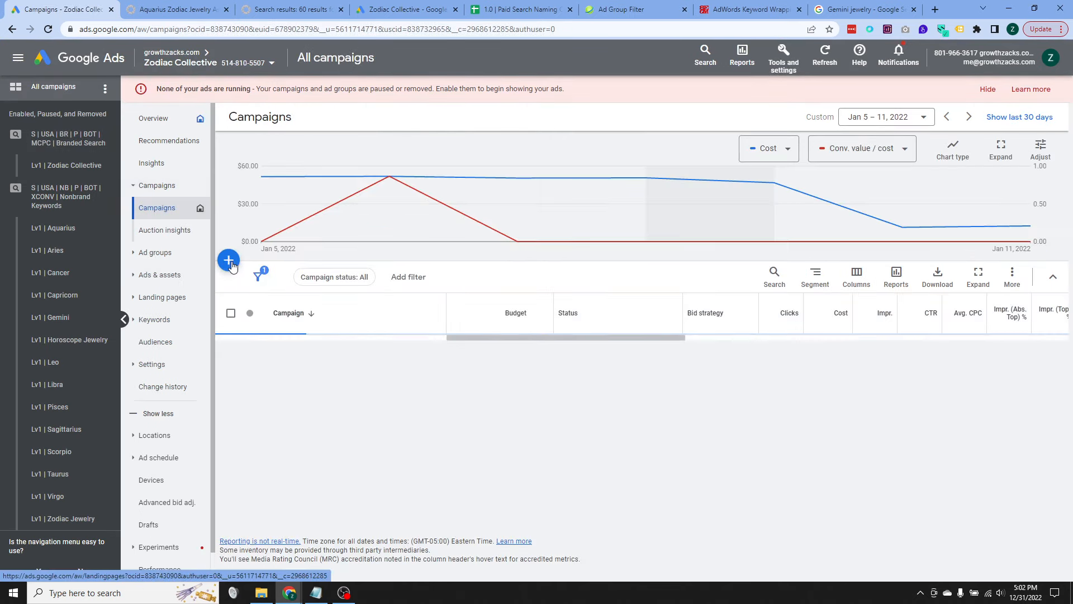
left_click(229, 260)
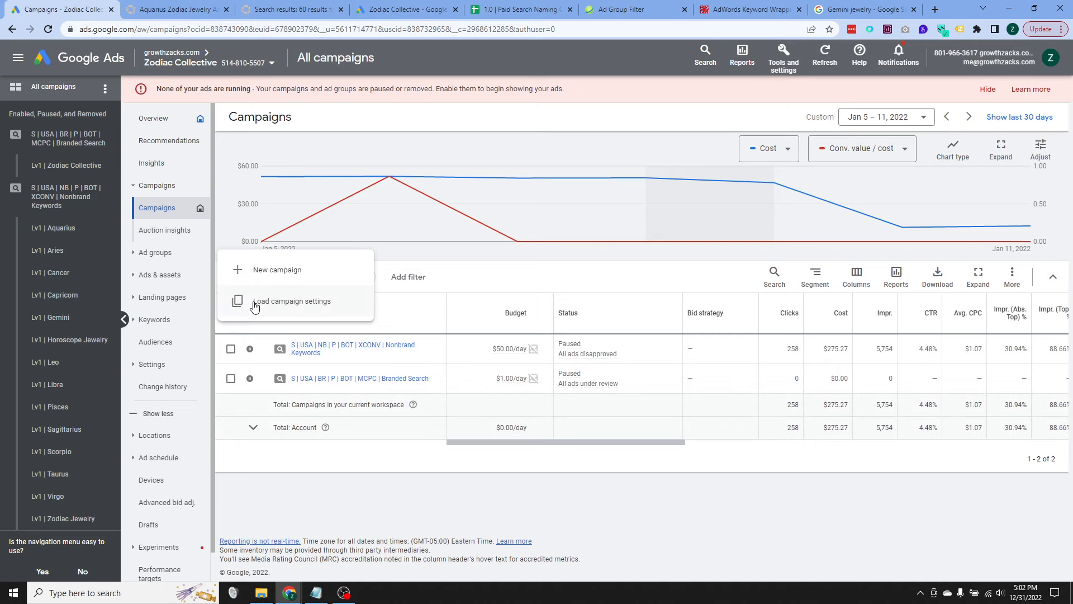
left_click(279, 276)
left_click(285, 274)
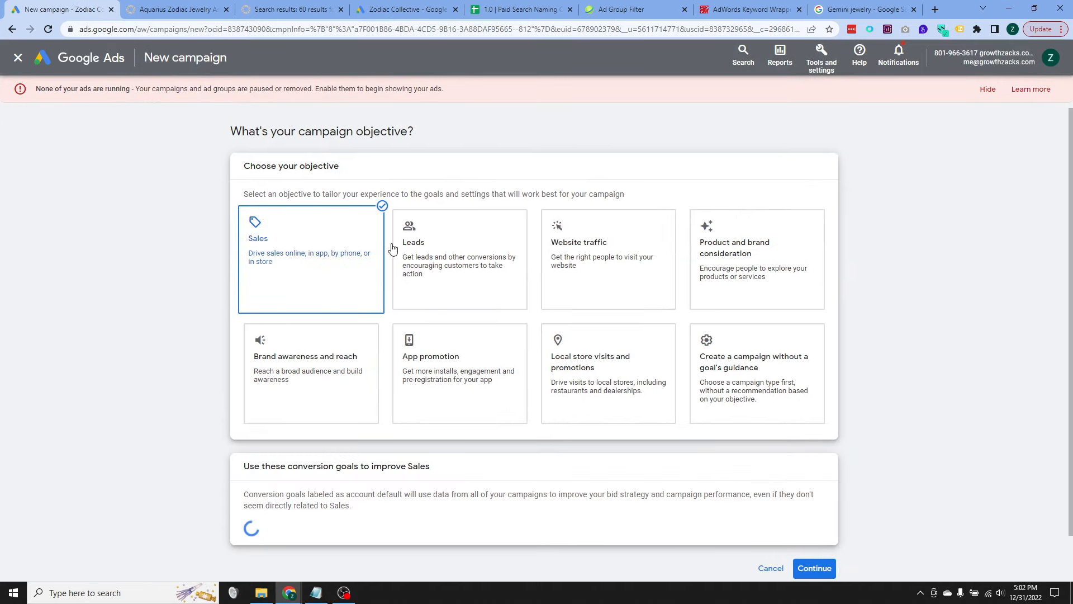
Step: Choose Sales as the campaign objective and Search as the campaign type
scroll(459, 314, "down", 1)
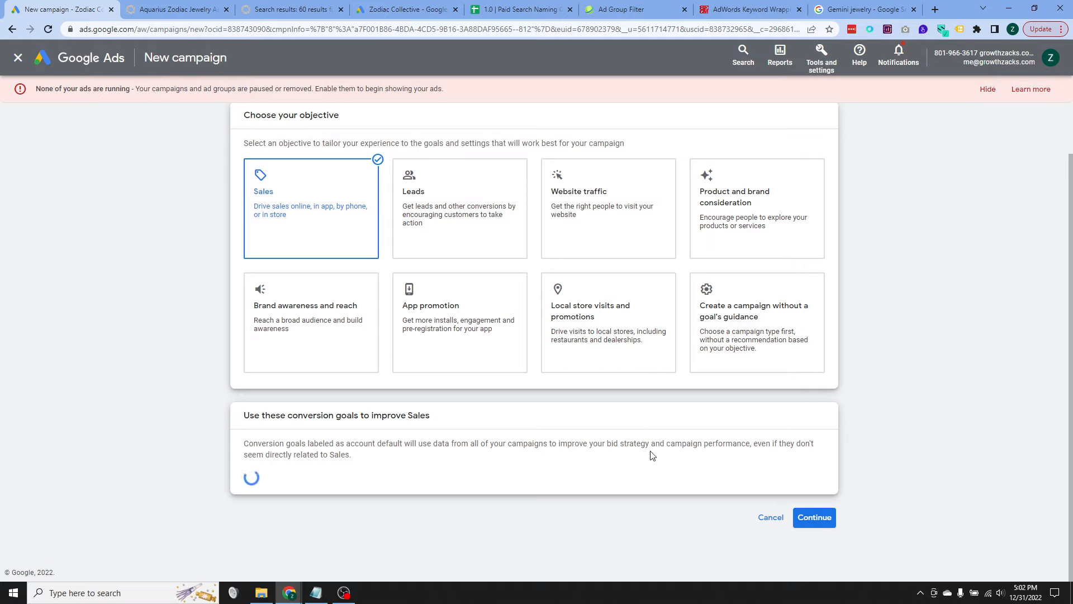
left_click(424, 209)
left_click(335, 210)
left_click(822, 517)
scroll(462, 383, "up", 4)
scroll(335, 341, "down", 4)
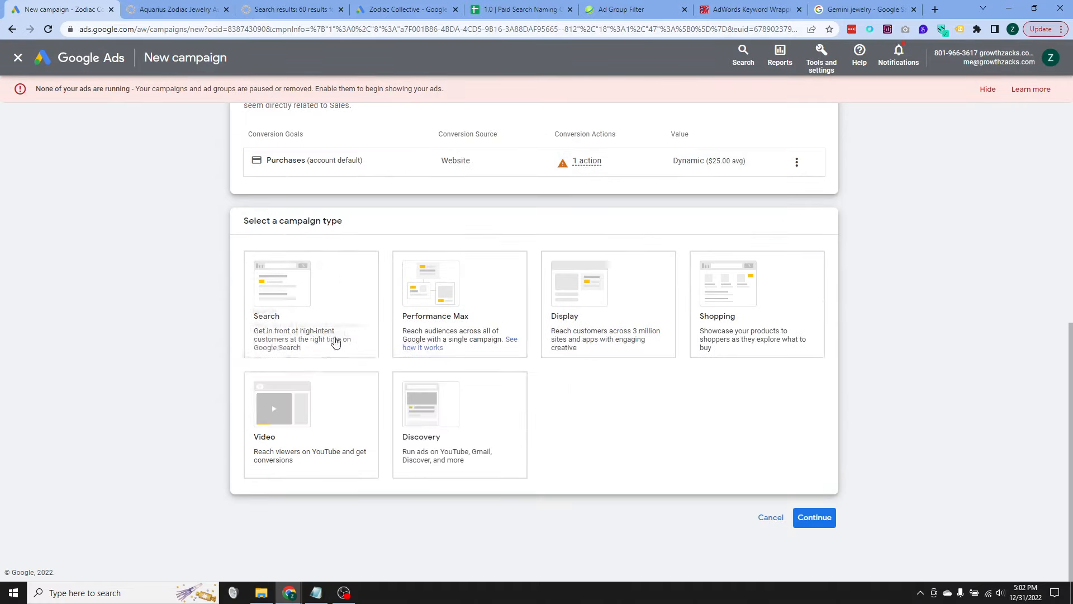
left_click(324, 299)
scroll(524, 366, "down", 5)
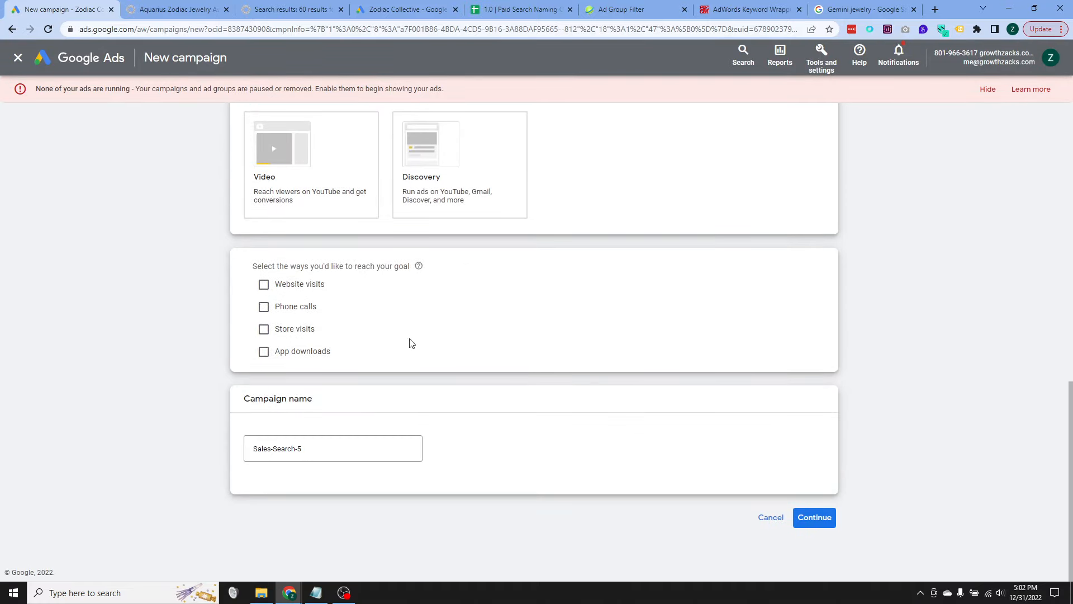
Step: Switch to the Paid Search Naming Conventions spreadsheet and set Position to RES
left_click_drag(525, 13, 241, 14)
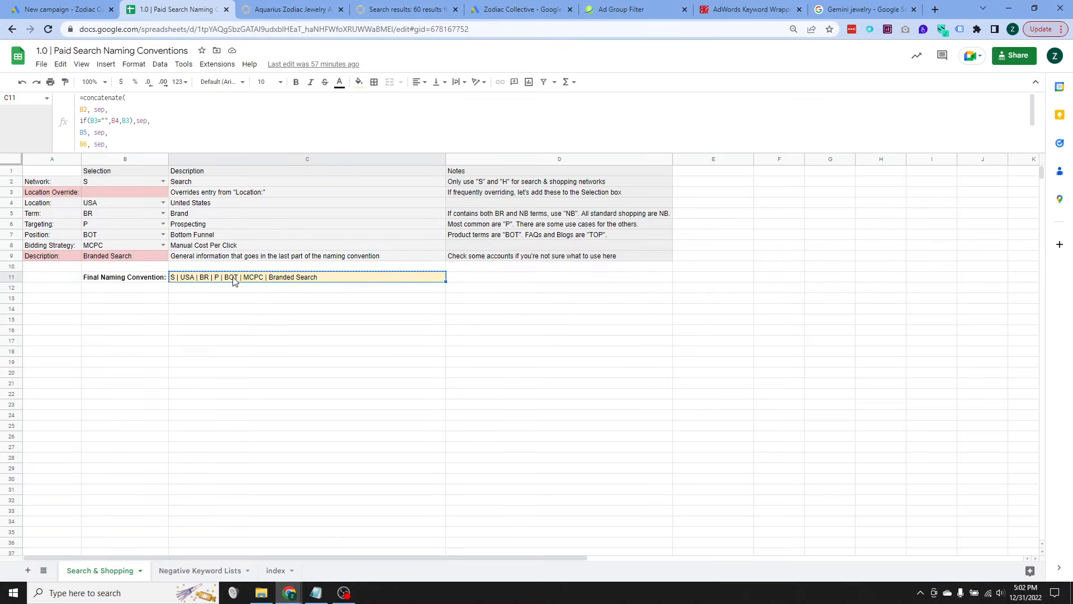
left_click(114, 236)
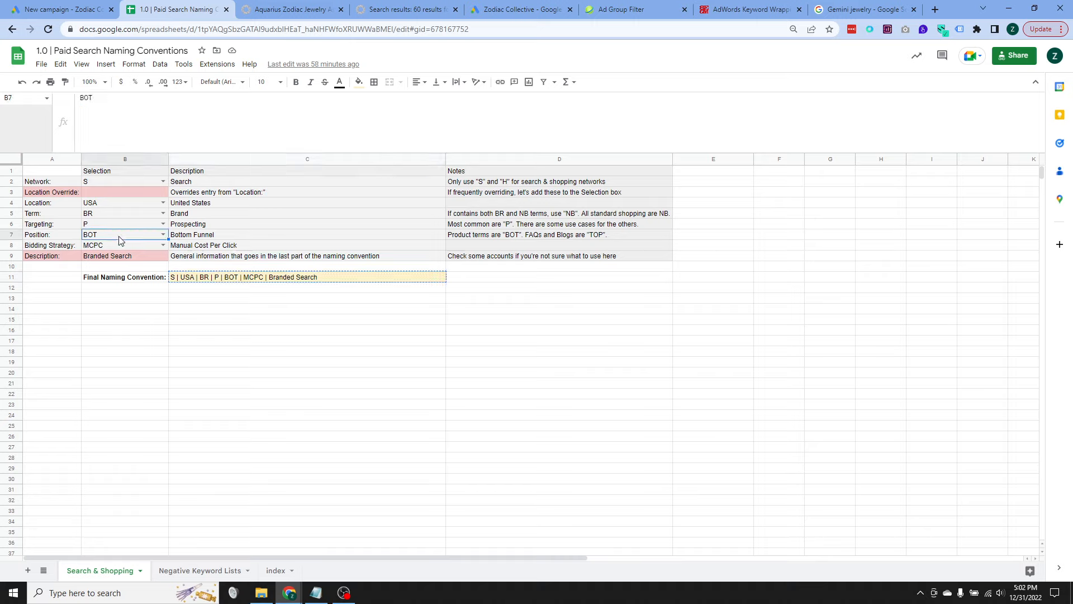
double_click(140, 235)
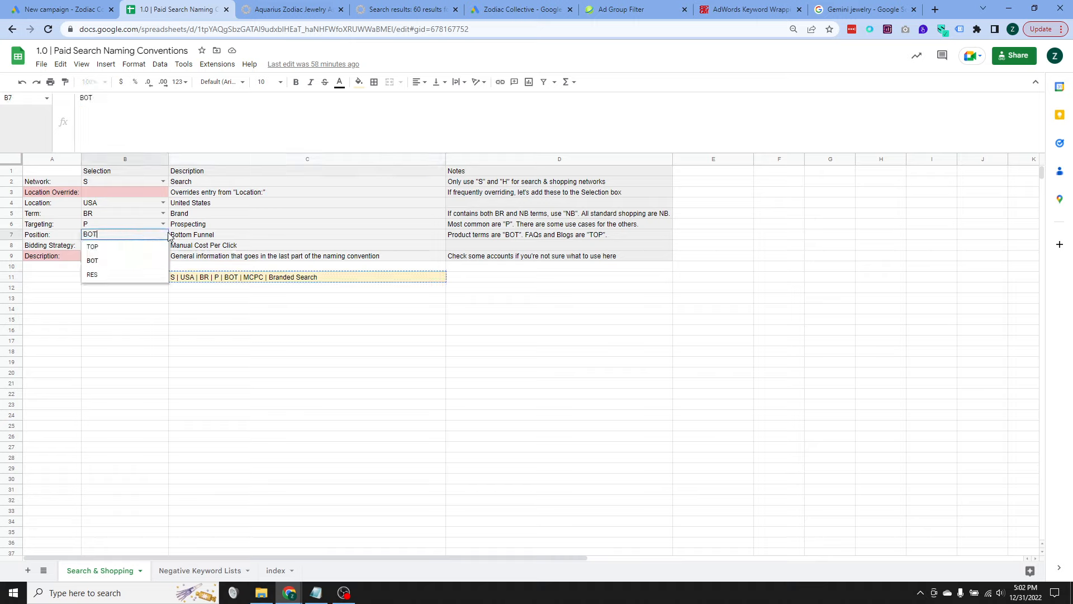
left_click(119, 275)
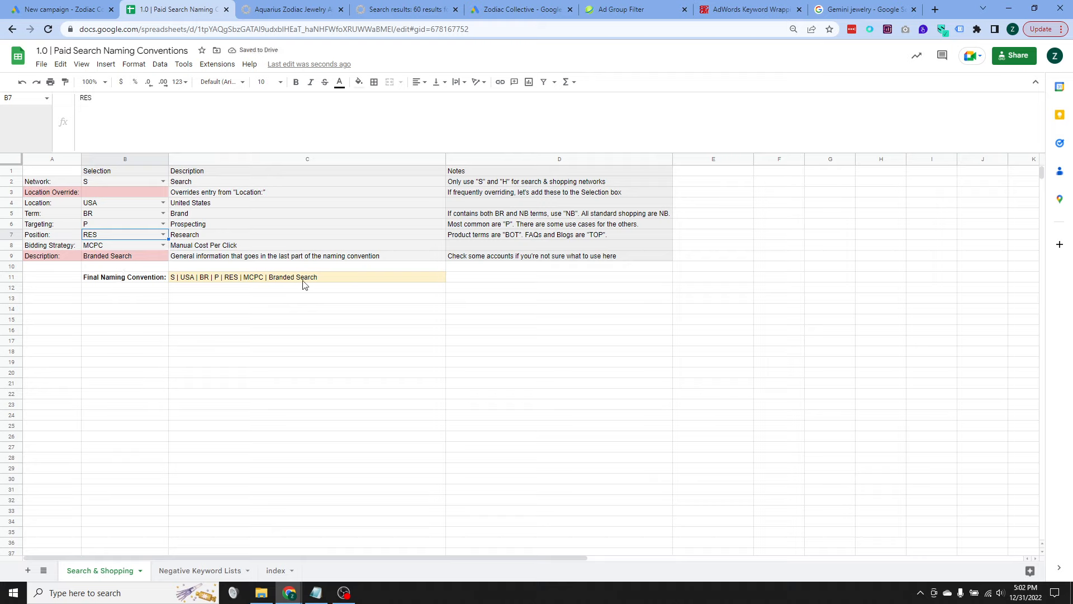
Step: Set the naming convention's Description to "Dynamic Search"
left_click(141, 259)
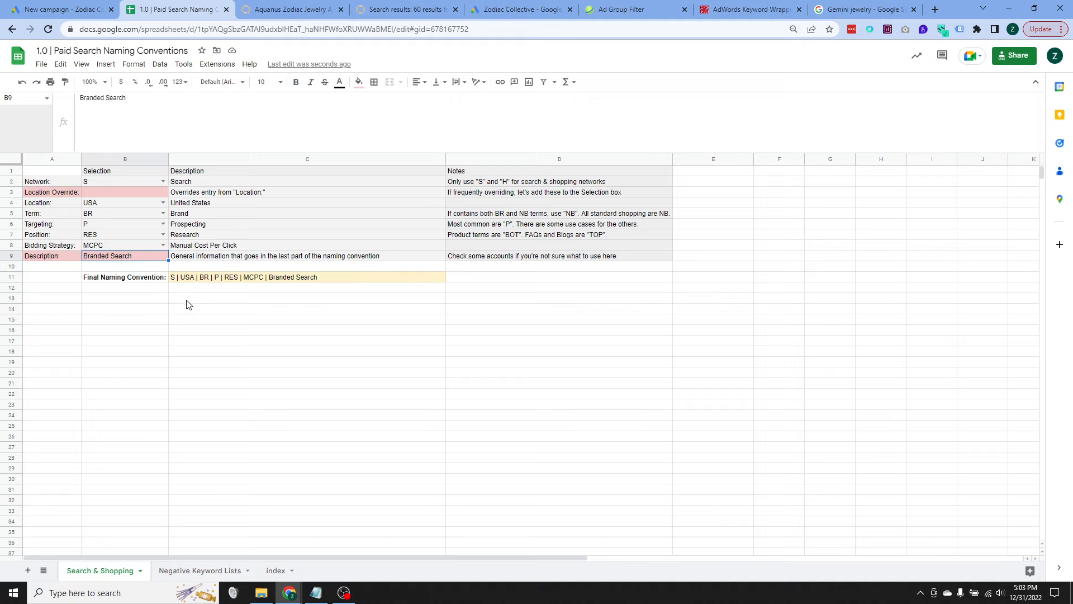
type("D")
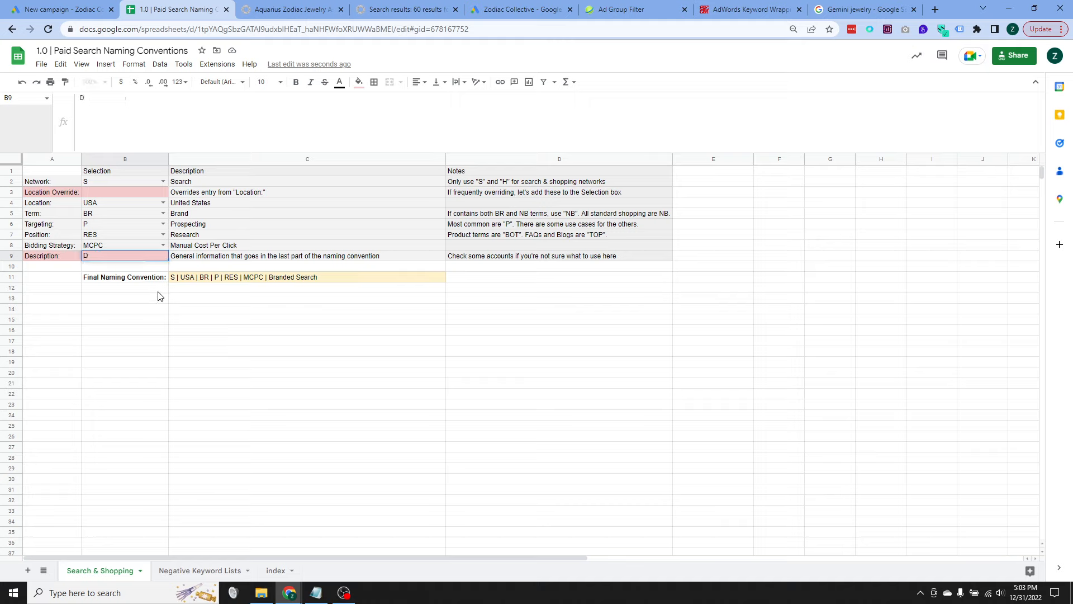
type("ynamic Search")
key("Return")
left_click(238, 278)
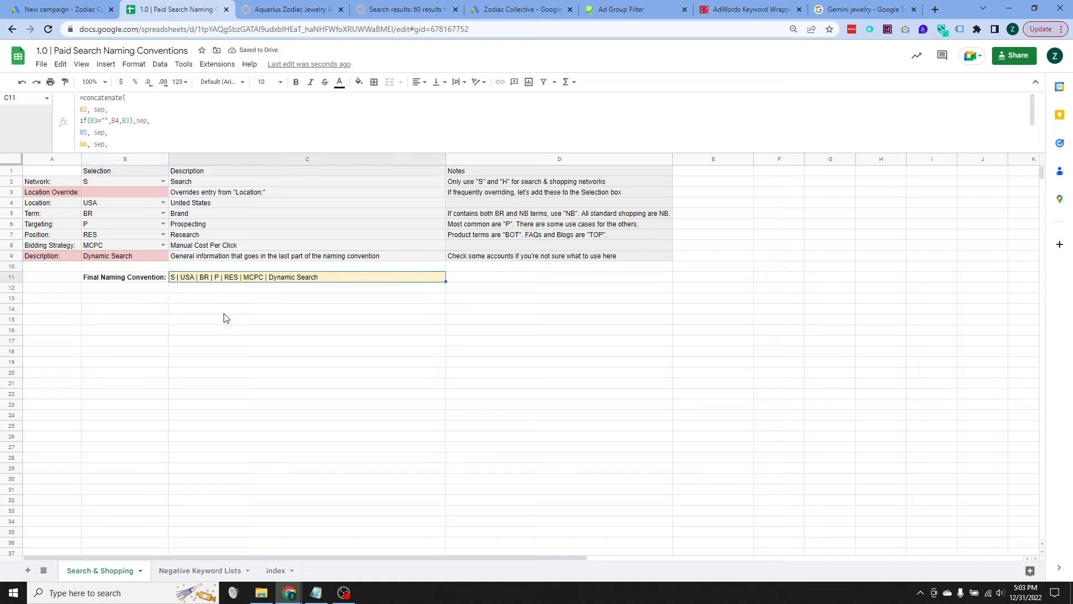
Step: Set Term to NB in the naming sheet and copy the final naming convention
left_click(115, 215)
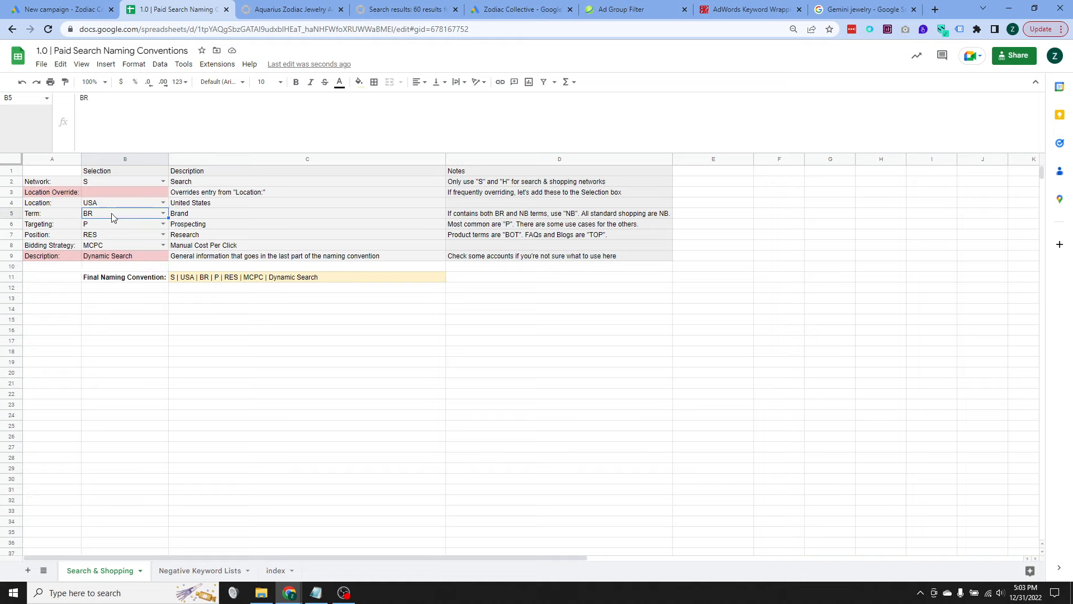
left_click(161, 213)
left_click(146, 225)
left_click(200, 309)
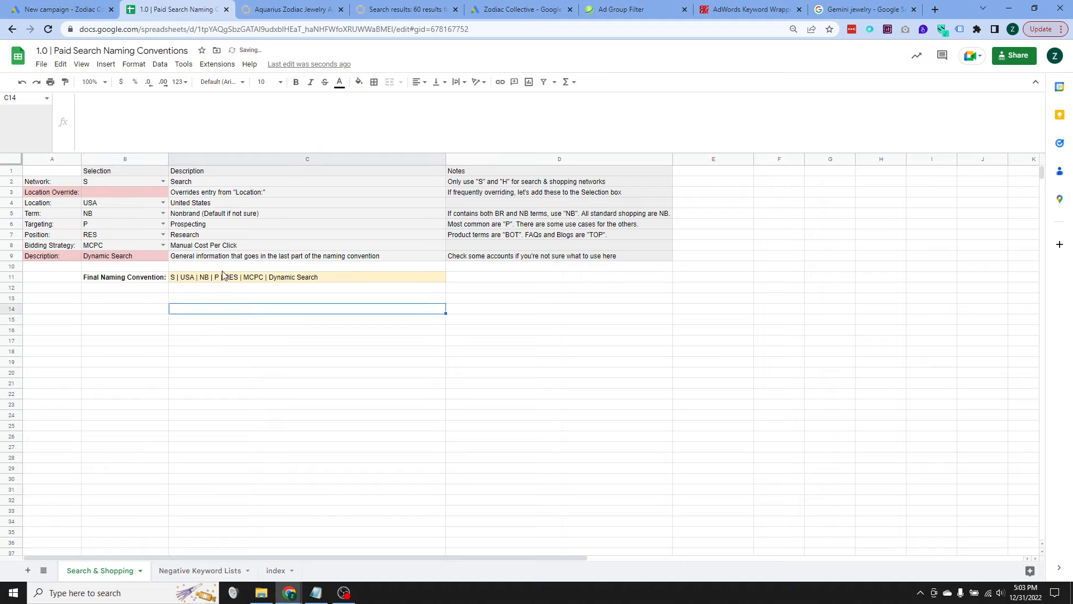
left_click(226, 281)
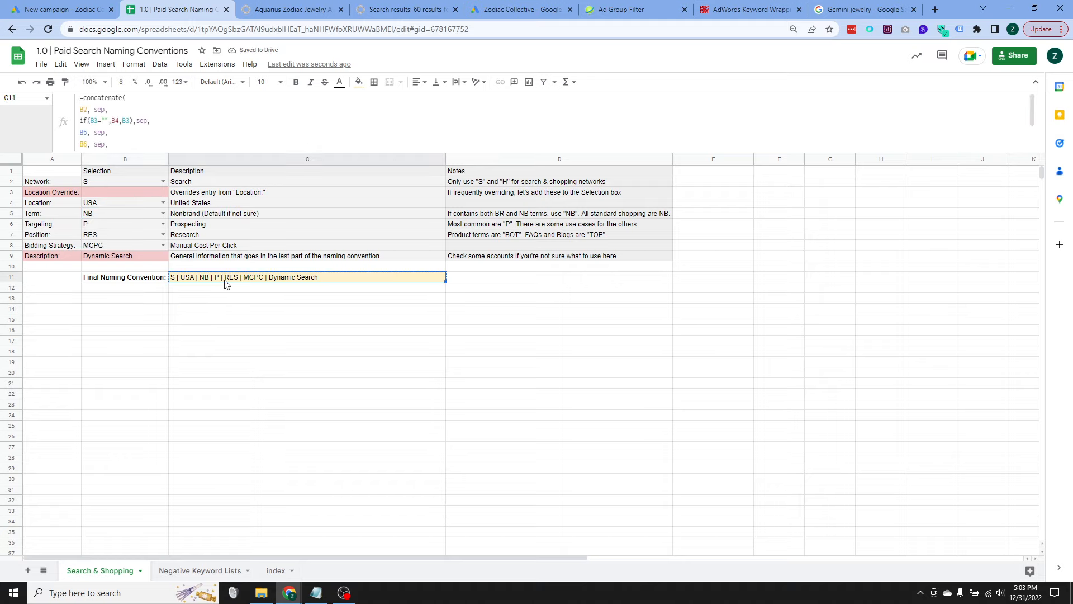
Step: Back in Google Ads, name the campaign "S | USA | NB | P | RES | MCPC | Dynamic Search" and accept Conversions as the bidding focus
left_click(87, 14)
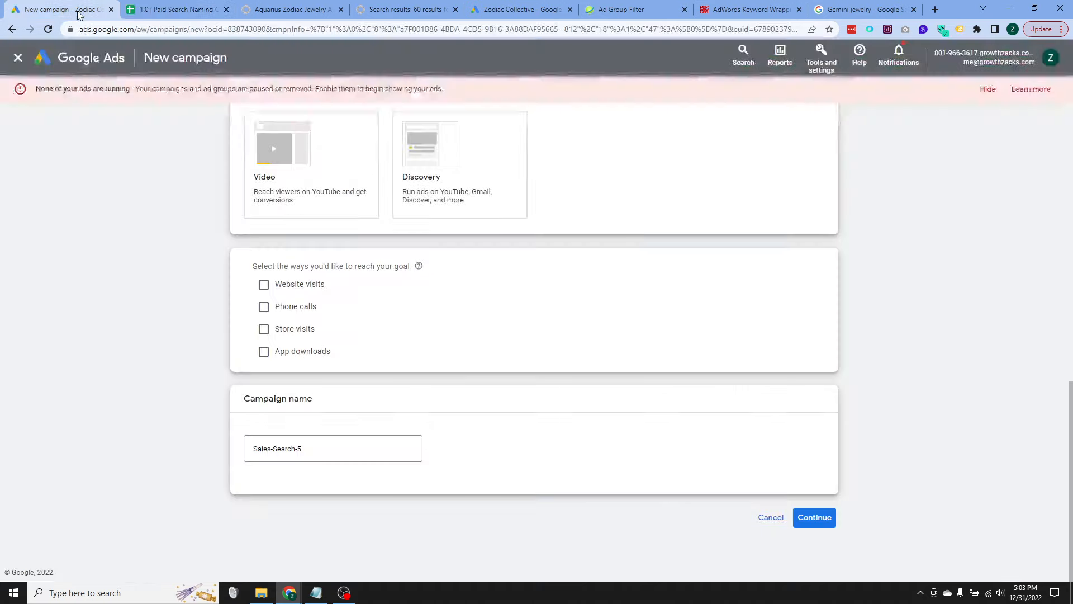
left_click(293, 448)
key("ctrl+a")
type("S | USA | NB | P | RES | MCPC | Dynamic Search")
left_click(816, 524)
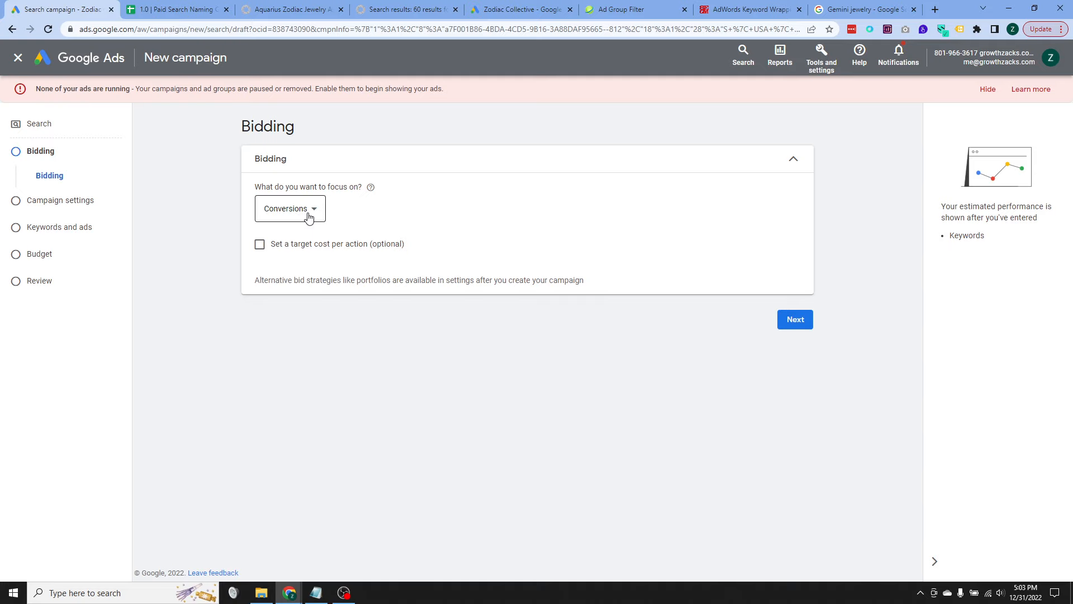
left_click(784, 324)
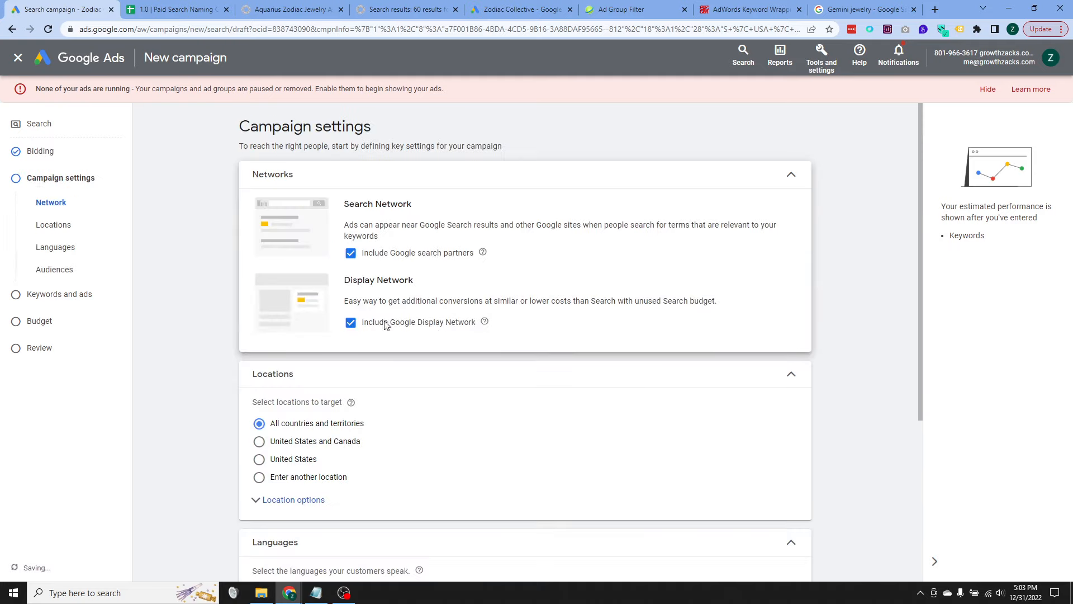
Step: Exclude the Google Display Network and target the United States, limited to people in or regularly in the targeted locations
left_click(370, 322)
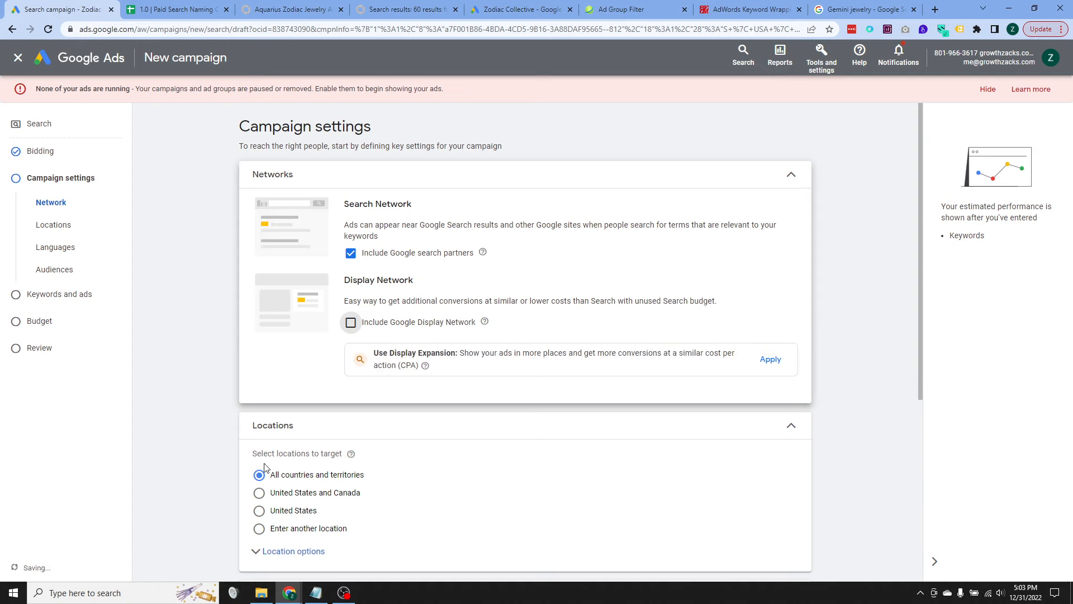
left_click(259, 510)
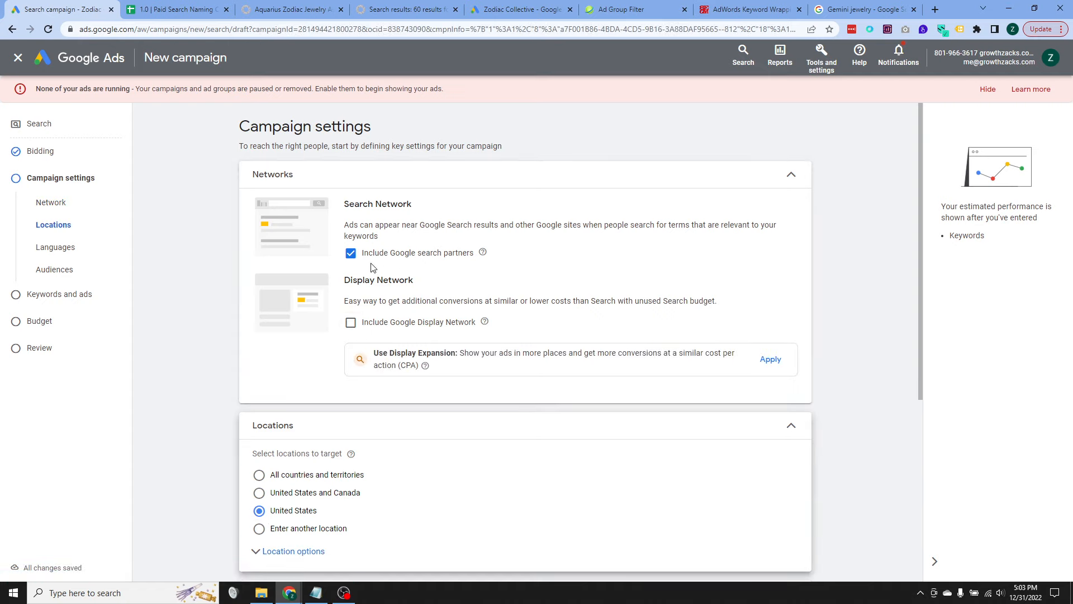
scroll(214, 271, "down", 5)
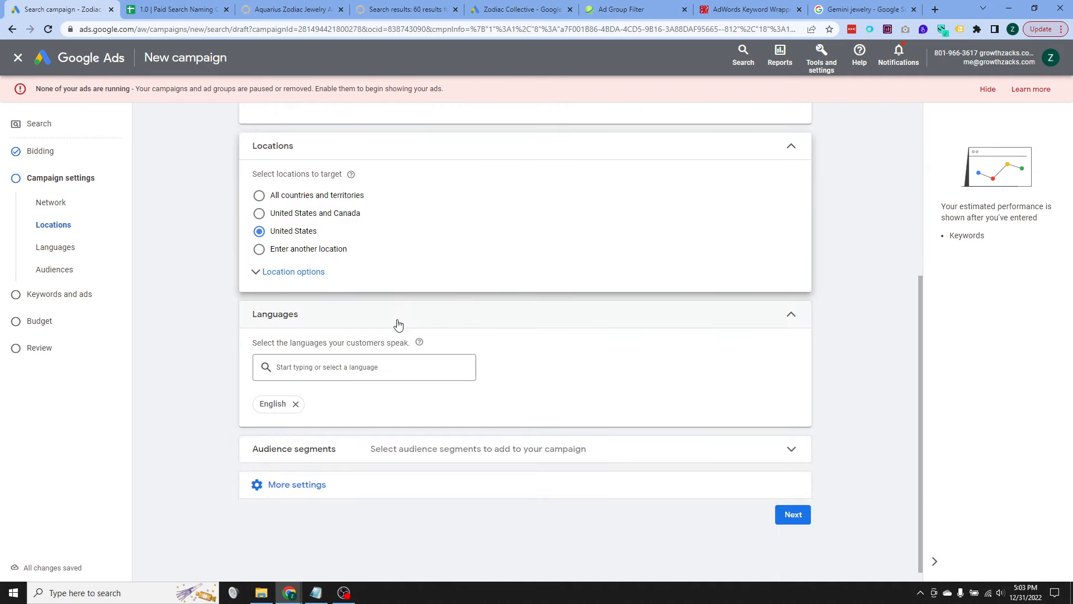
left_click(305, 272)
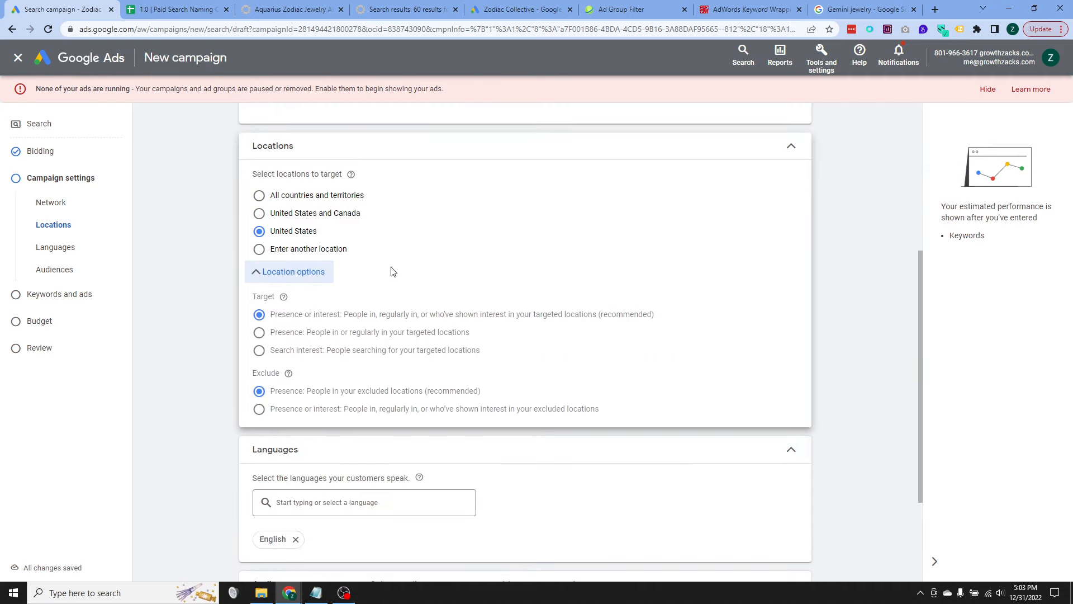
scroll(304, 307, "down", 2)
left_click(314, 279)
scroll(165, 330, "down", 2)
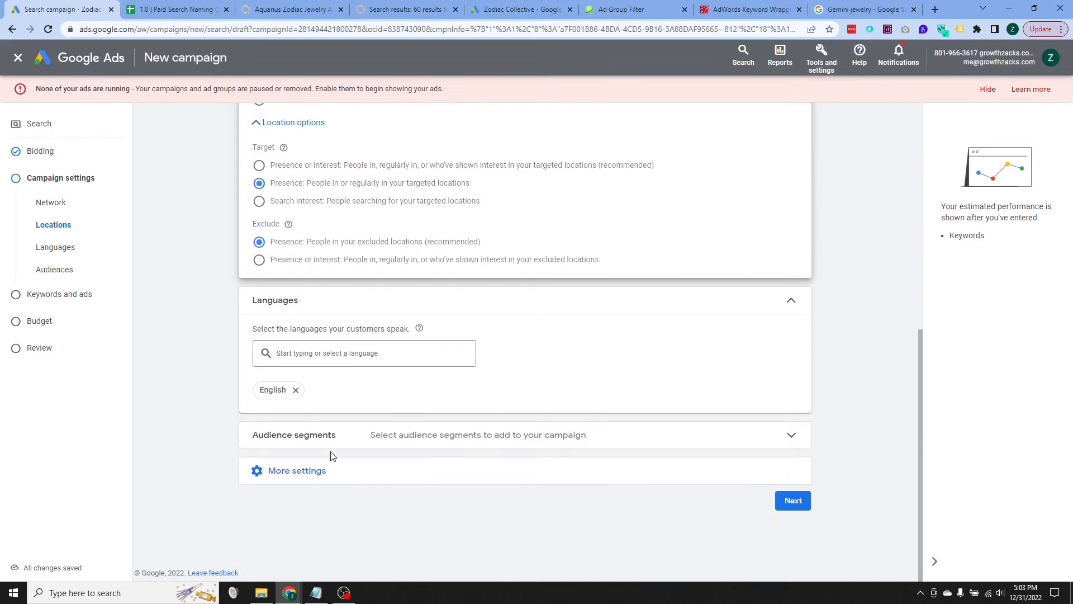
left_click(315, 470)
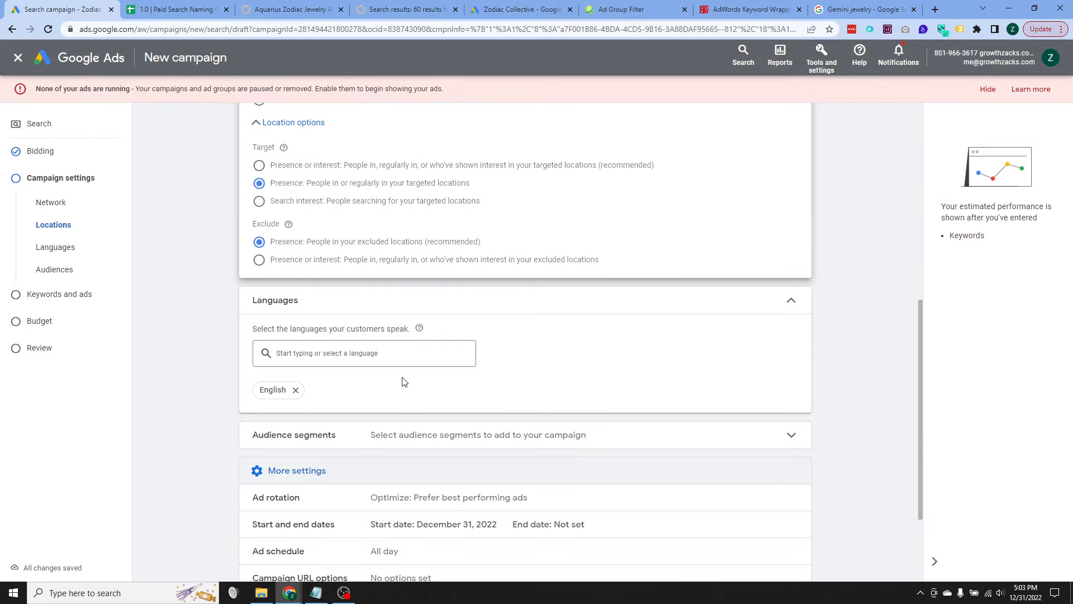
scroll(400, 379, "down", 2)
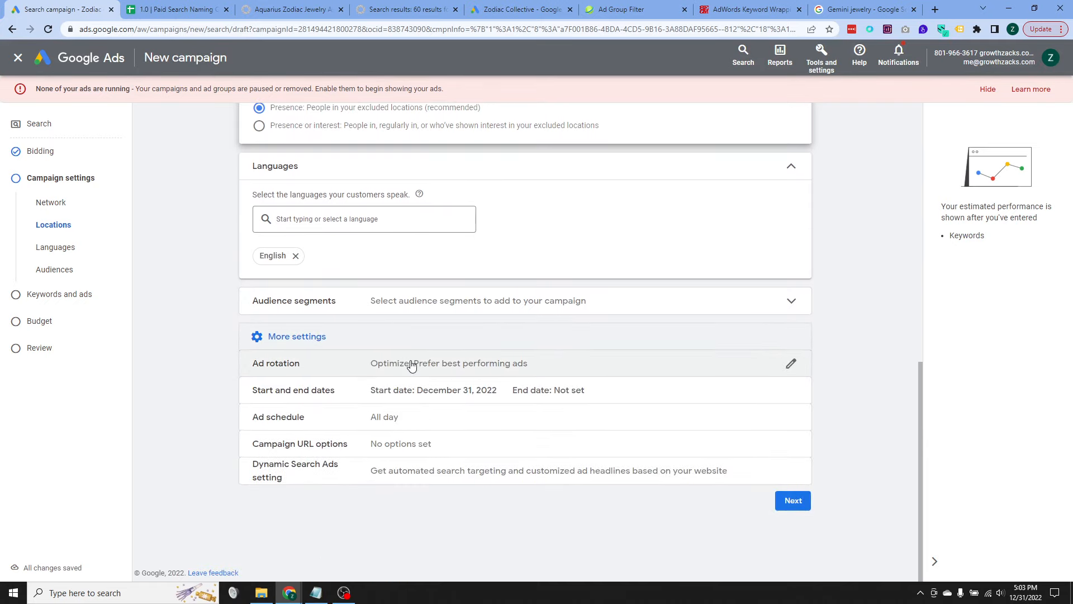
left_click(417, 471)
scroll(390, 417, "down", 2)
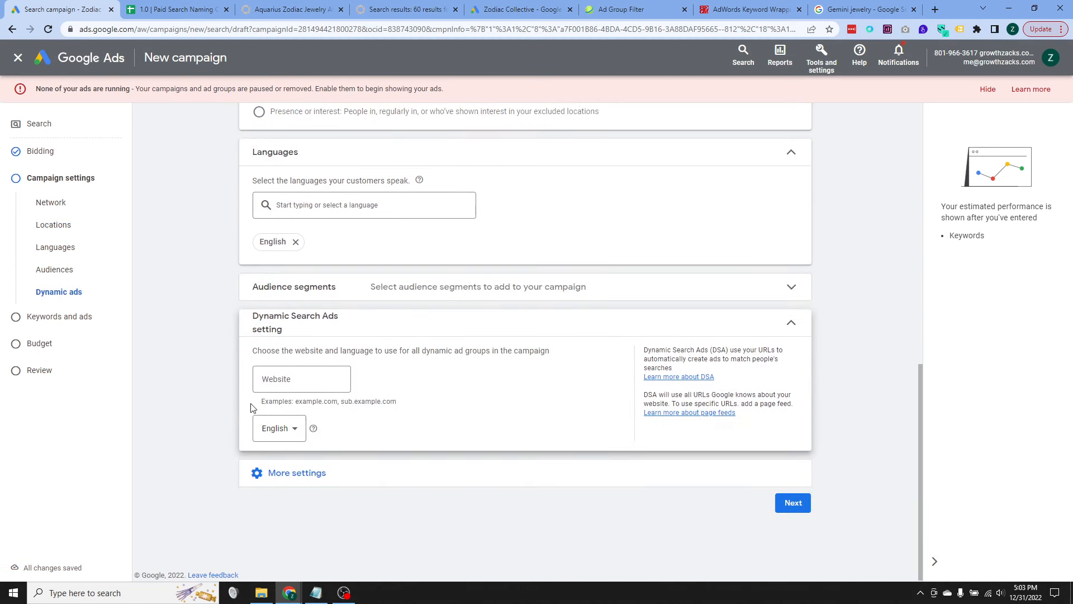
left_click(285, 379)
left_click(291, 9)
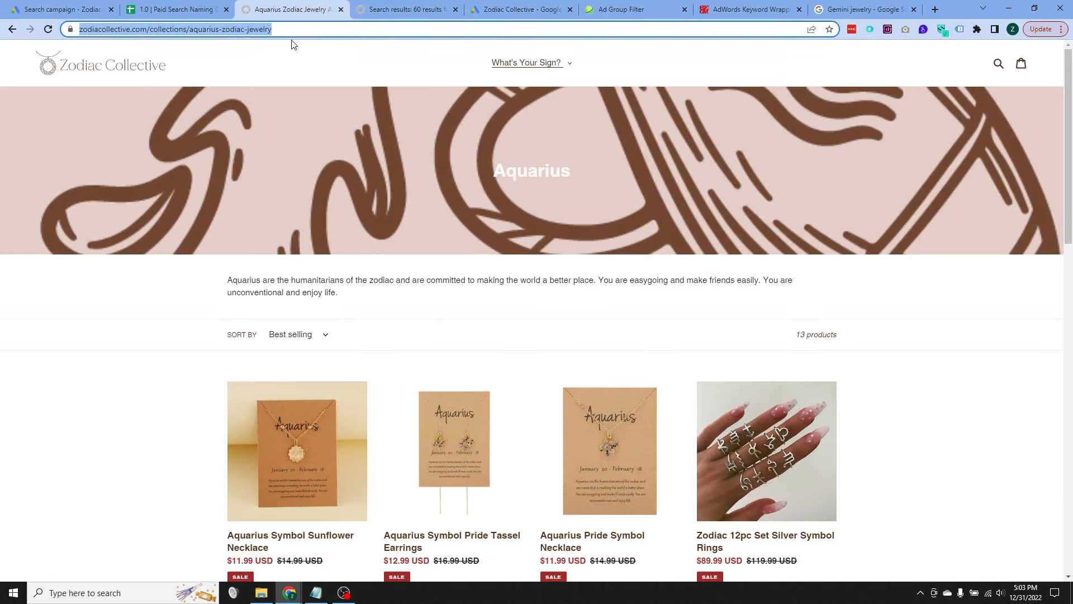
left_click(191, 34)
left_click(191, 33)
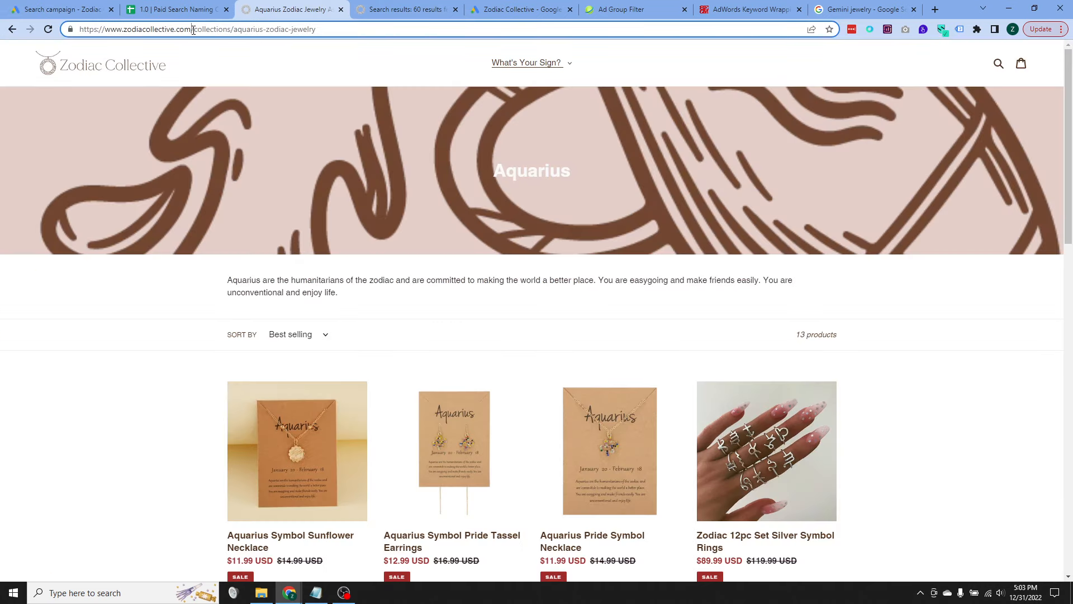
left_click(105, 13)
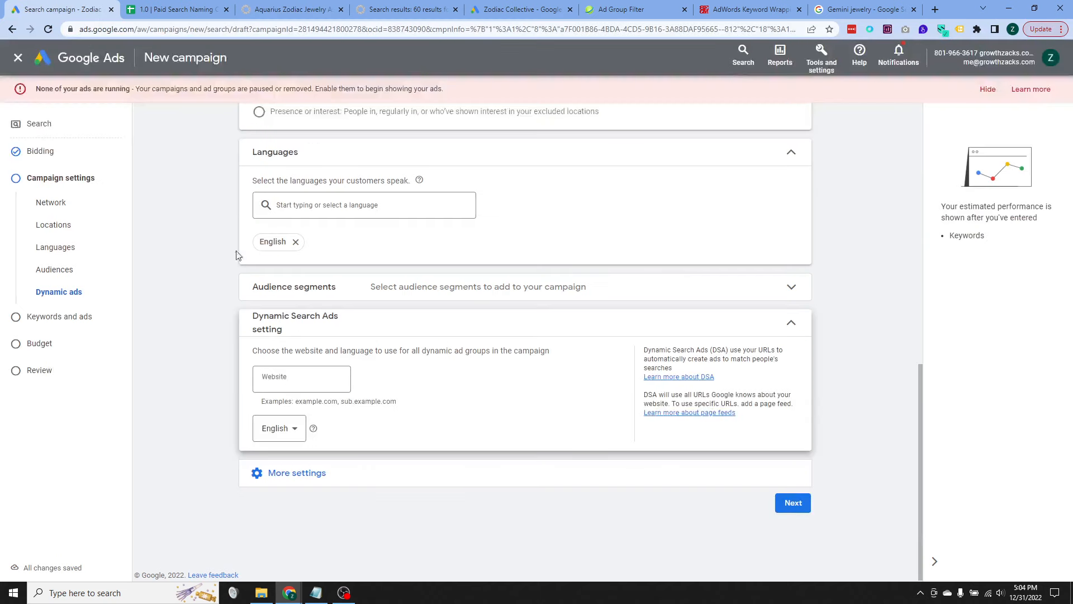
left_click(322, 384)
type("www.zodiacollective.com")
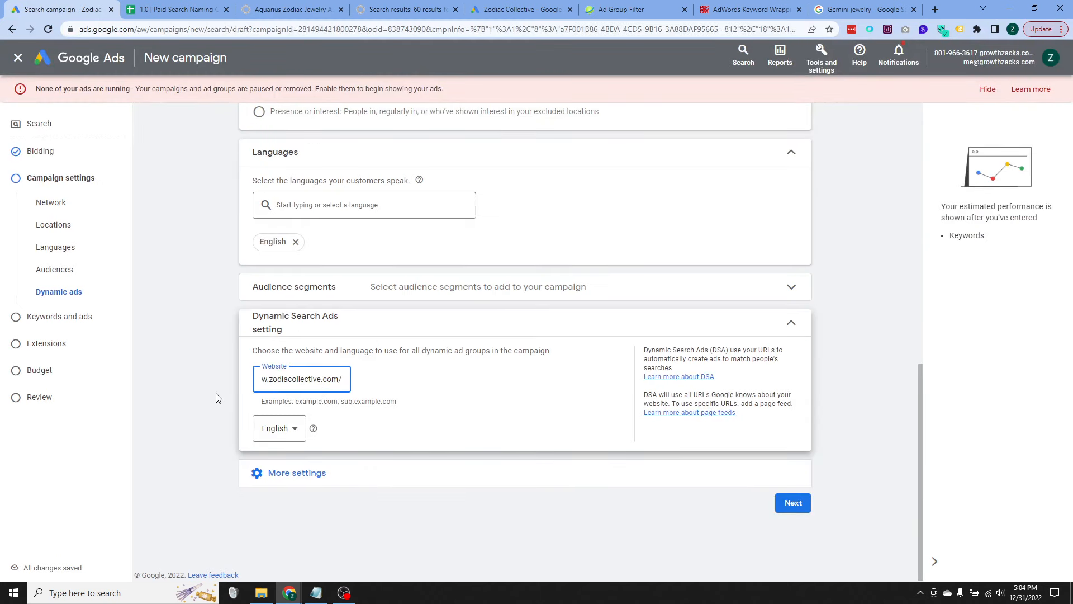
left_click(164, 370)
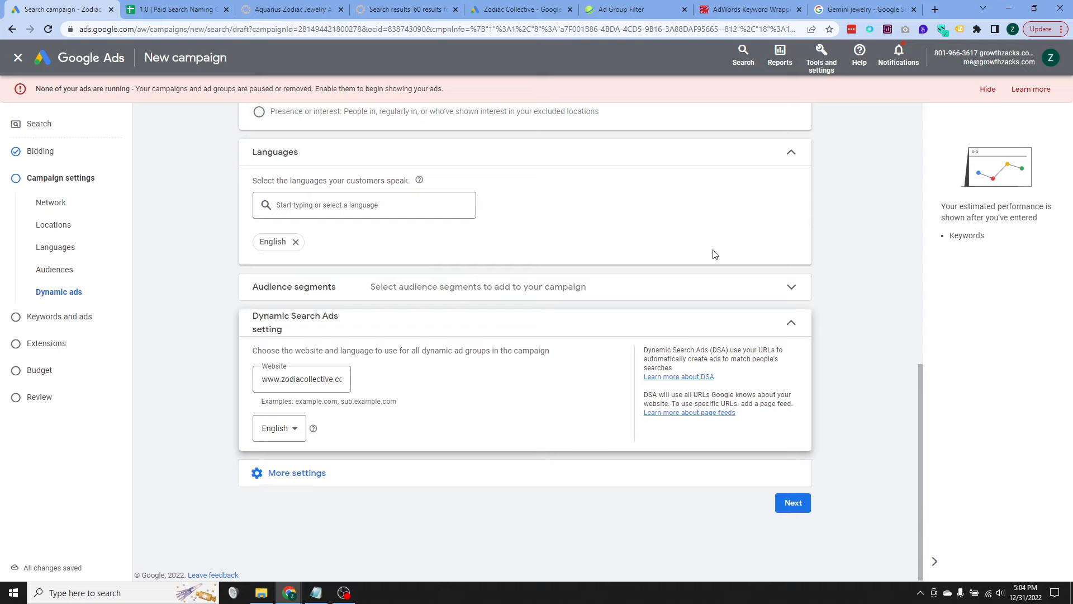
Step: Leave the audience segments unset and proceed to the campaign's keywords and ads stage
left_click(790, 289)
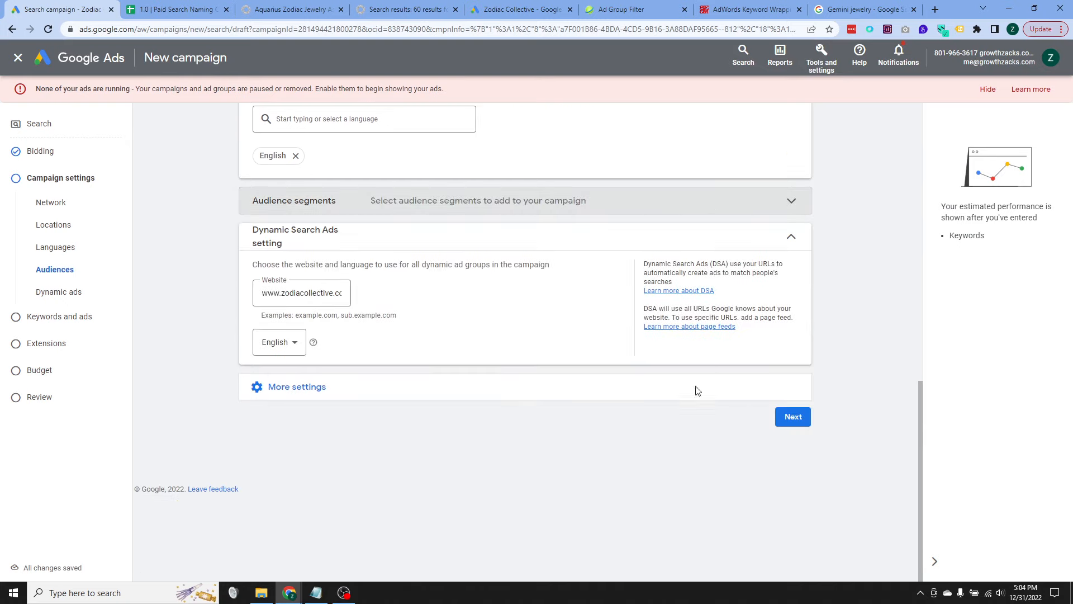
left_click(792, 417)
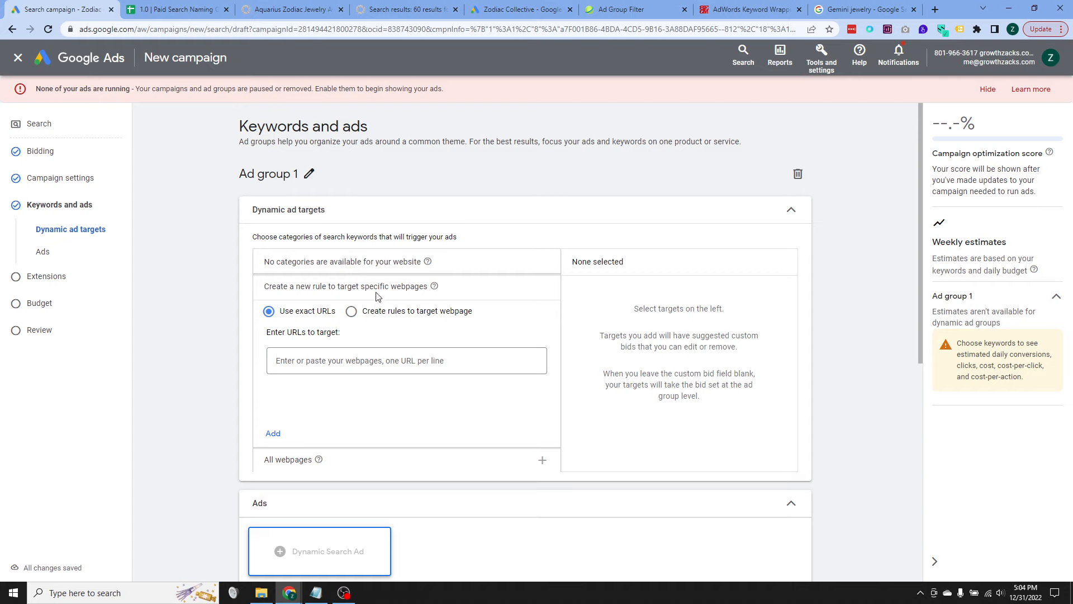
scroll(336, 442, "down", 1)
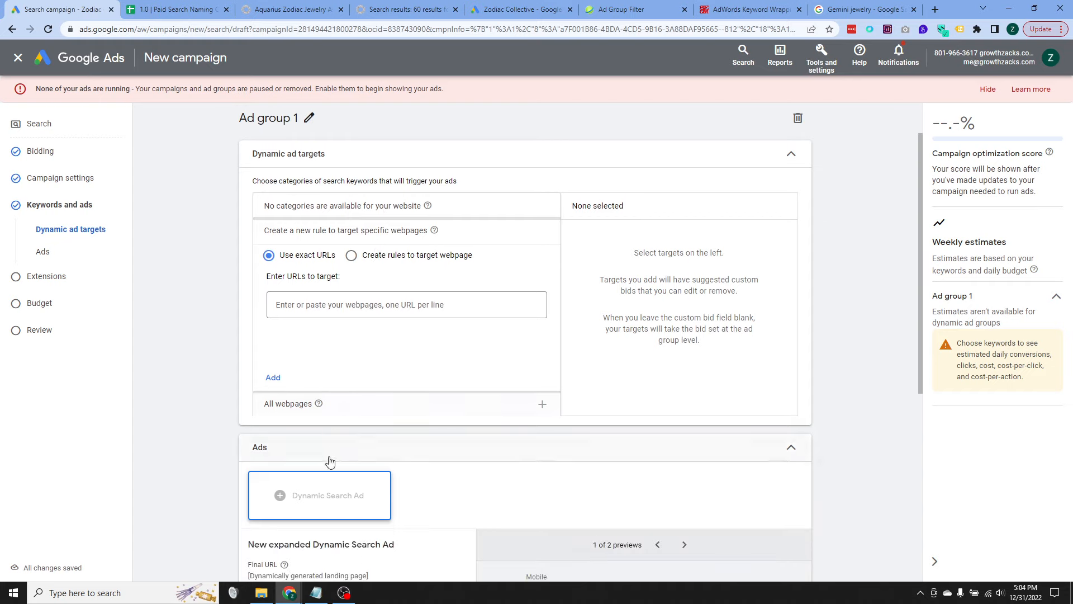
Step: Set Ad group 1's dynamic ad targets to all webpages within the website
left_click(404, 411)
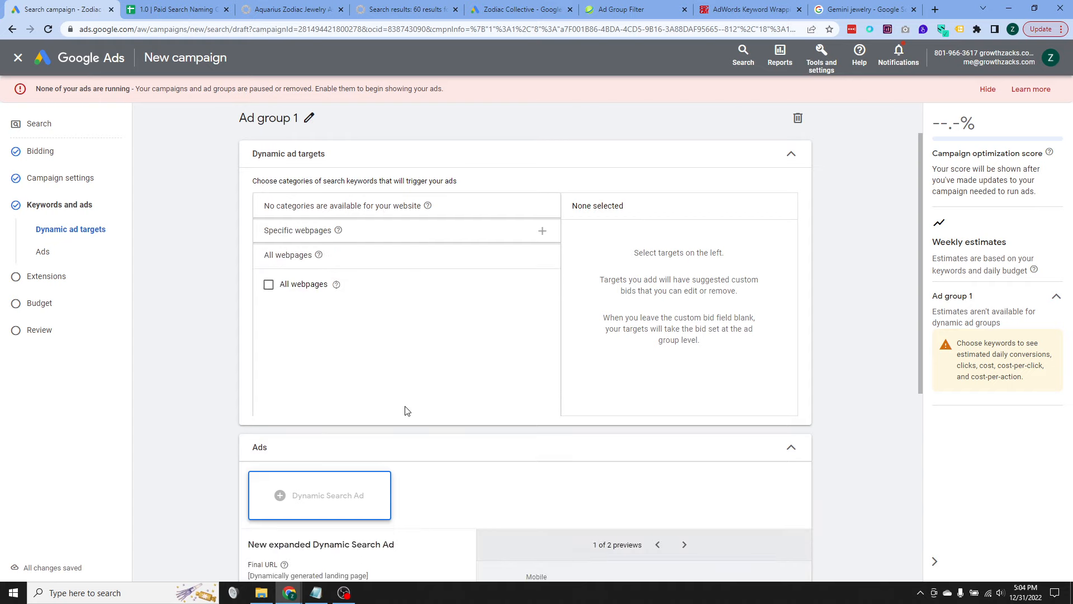
left_click(294, 284)
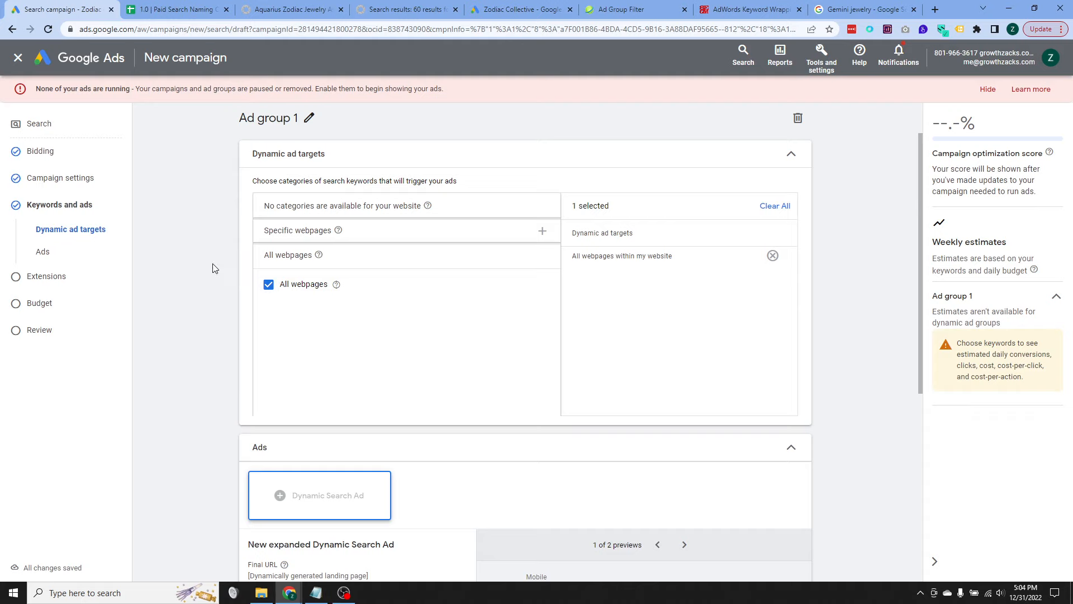
scroll(316, 254, "down", 1)
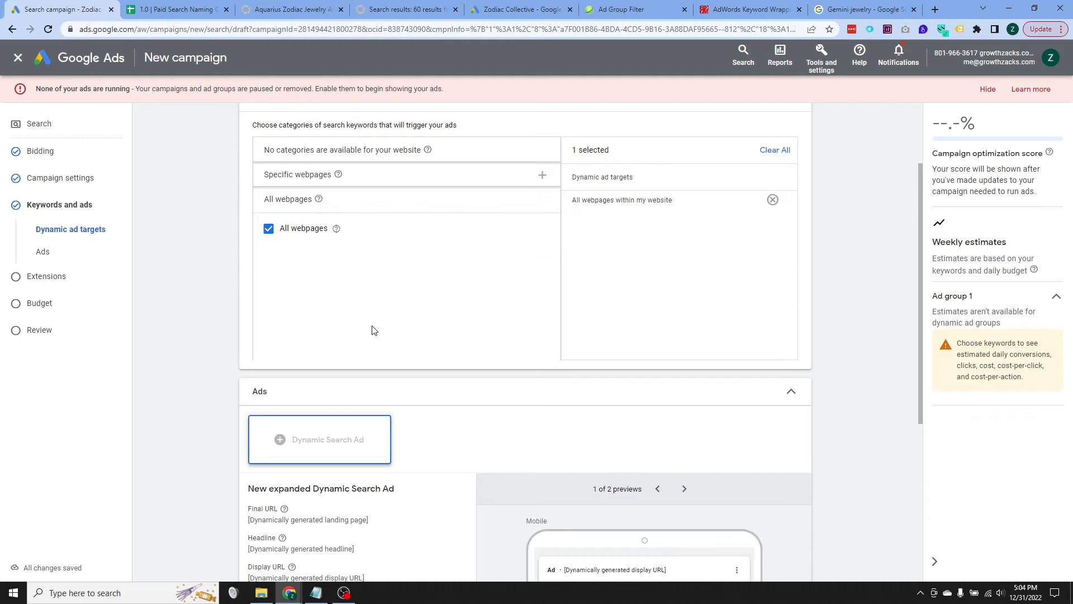
scroll(373, 330, "up", 1)
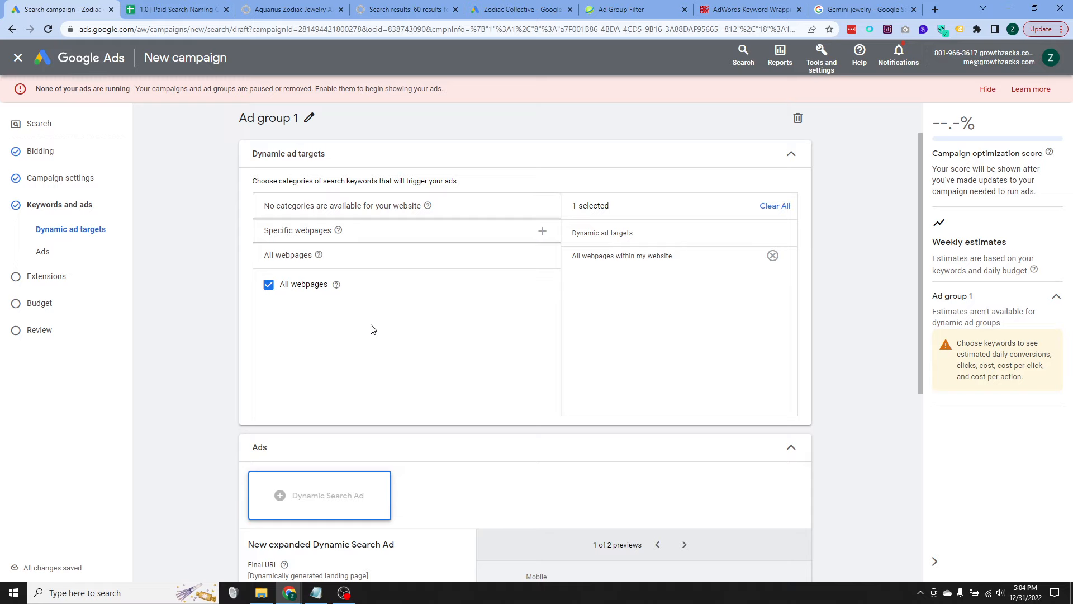
scroll(274, 302, "down", 2)
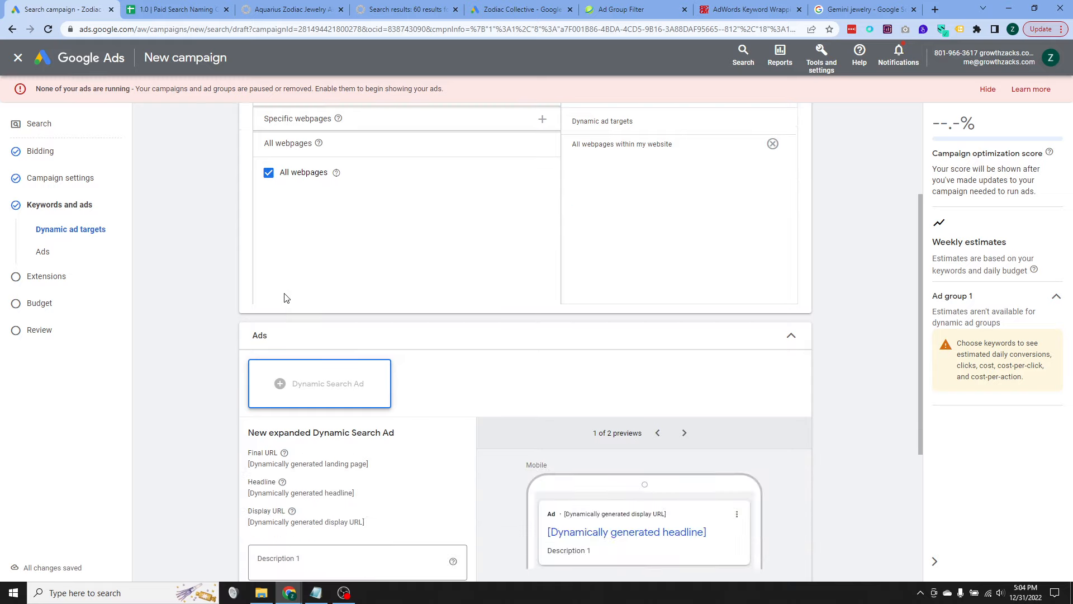
Step: Set Description 1 to "Made to last, our stylish jewelry will complement any look, without breaking the bank", copied from the existing responsive search ad
scroll(203, 310, "down", 3)
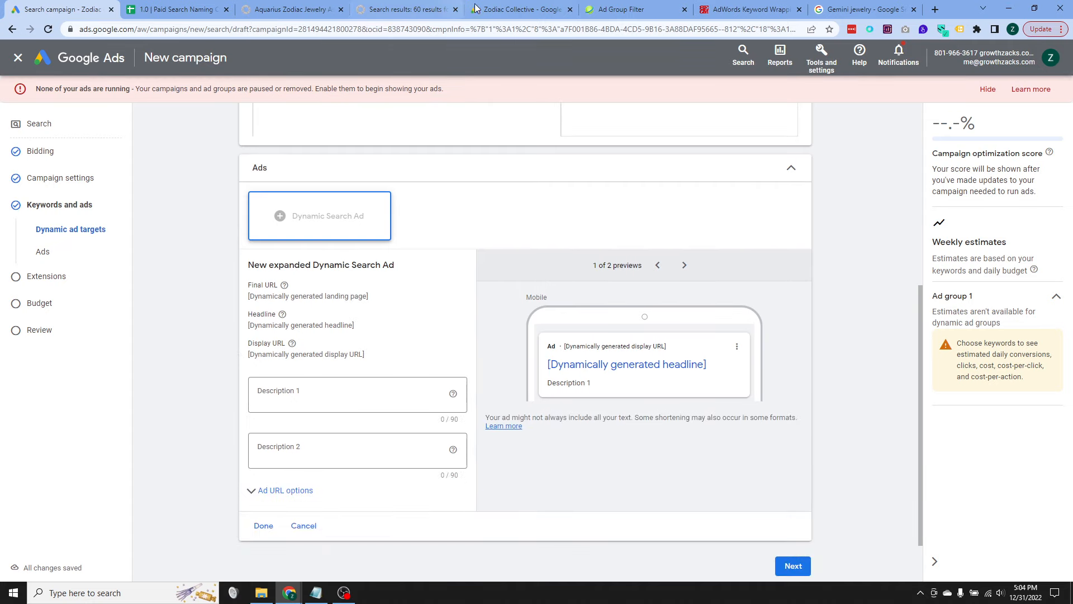
left_click(499, 8)
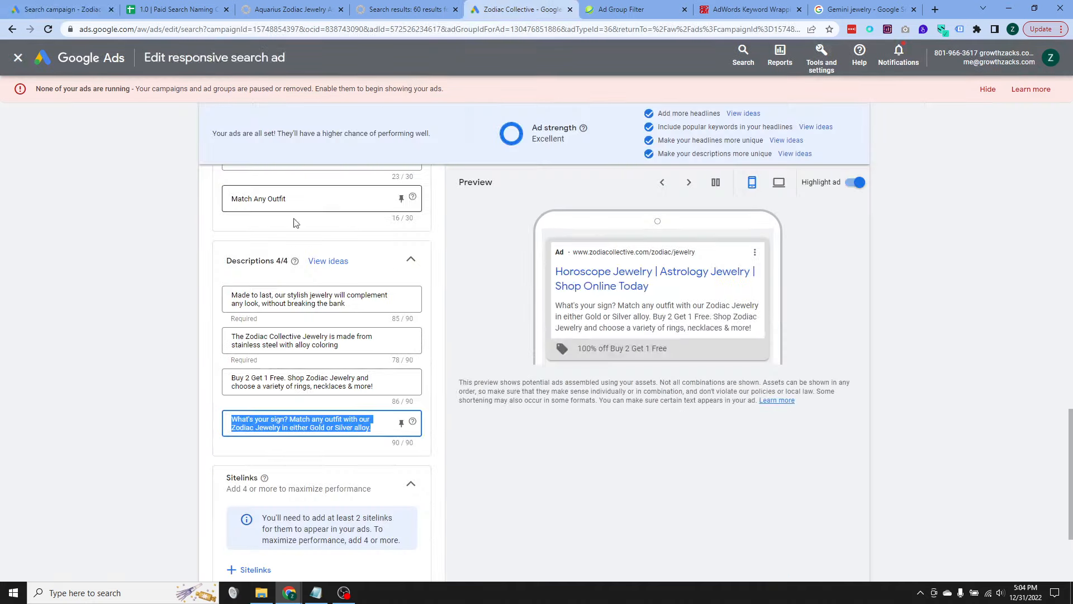
left_click(307, 304)
triple_click(307, 305)
key("ctrl+c")
left_click(291, 9)
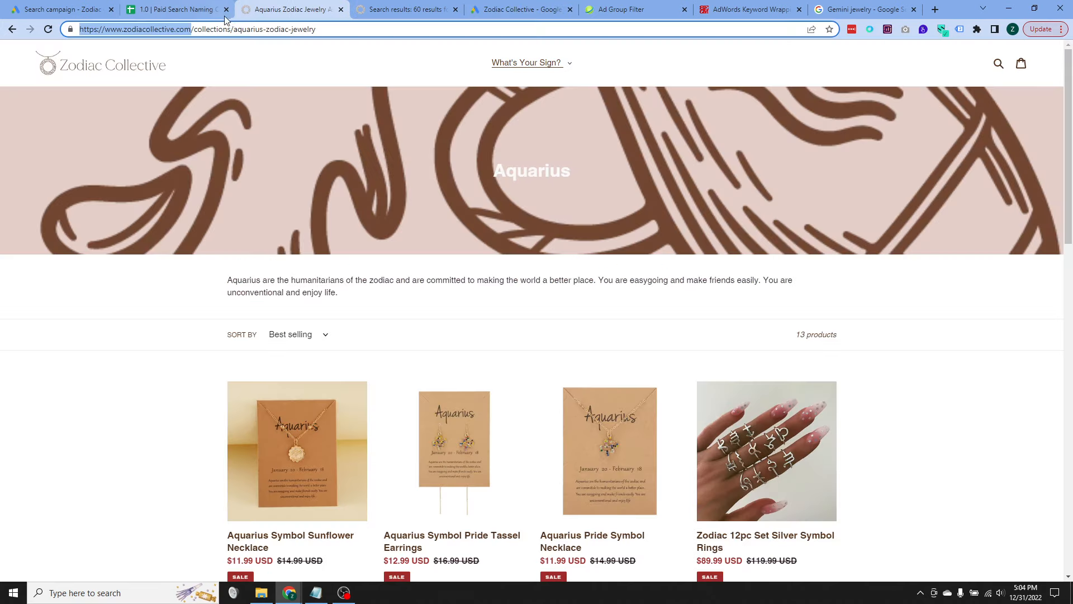
left_click(81, 7)
left_click(352, 412)
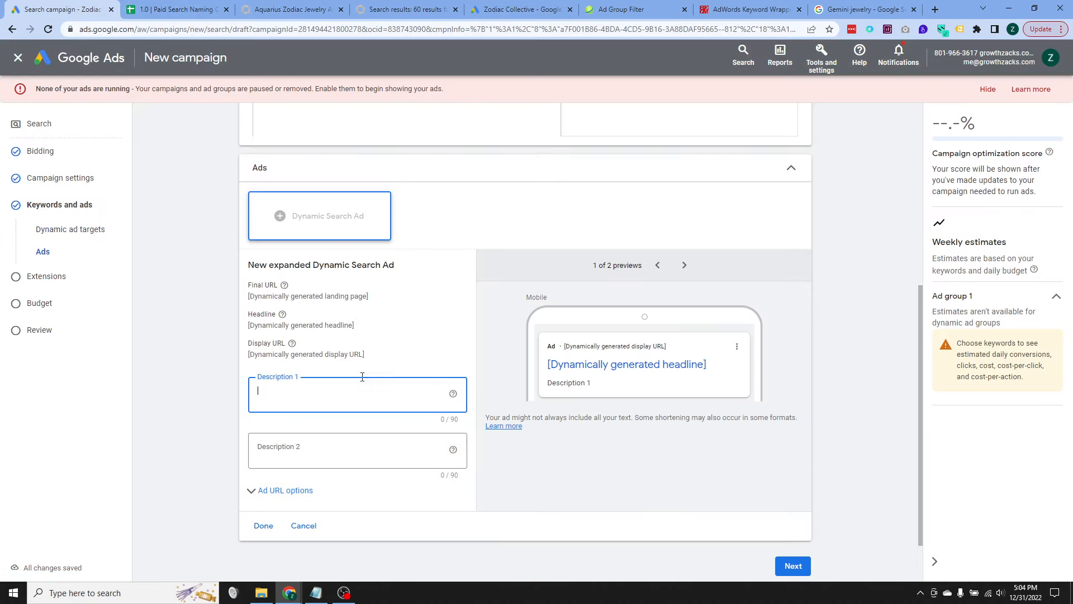
key("ctrl+v")
Step: Fill Description 2 with "The Zodiac Collective Jewelry is made from stainless steel with alloy coloring" from the existing ad and finish the dynamic search ad
left_click(525, 8)
key("Tab")
key("ctrl+c")
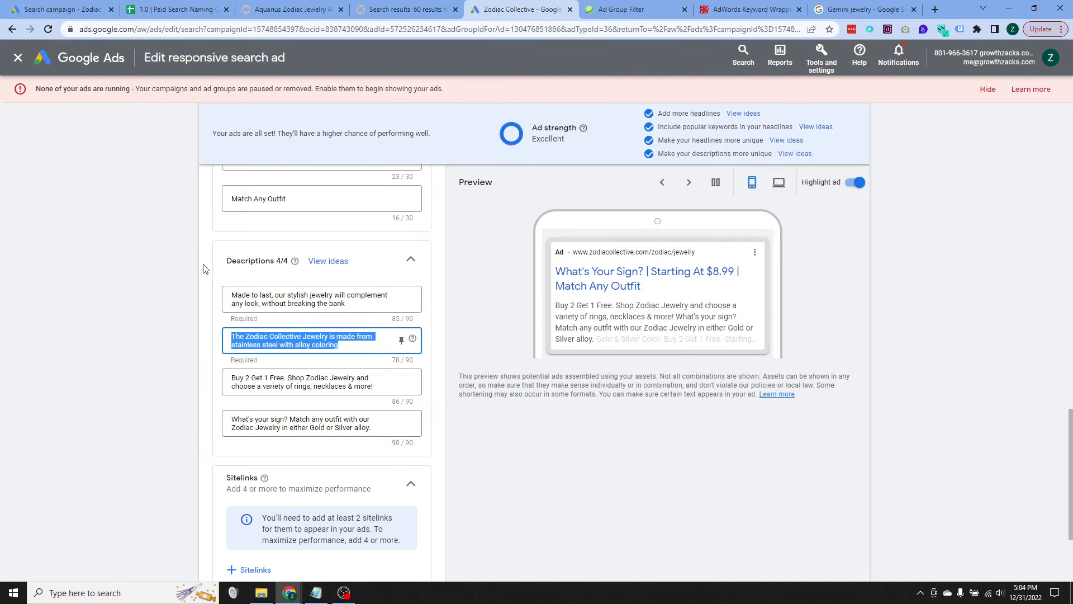
left_click(66, 11)
left_click(319, 459)
key("ctrl+v")
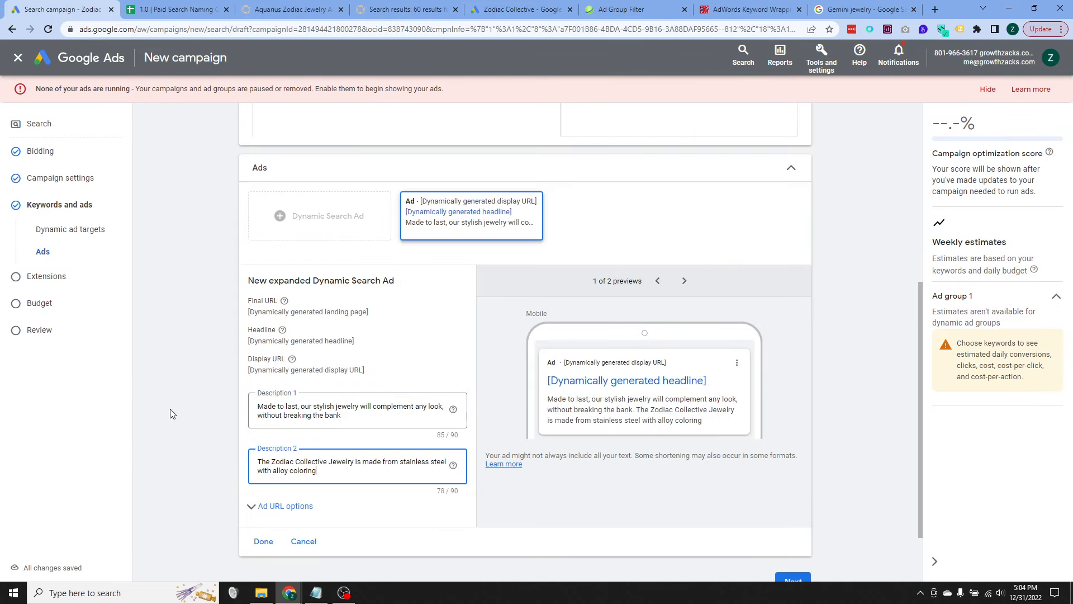
scroll(435, 405, "down", 2)
left_click(260, 460)
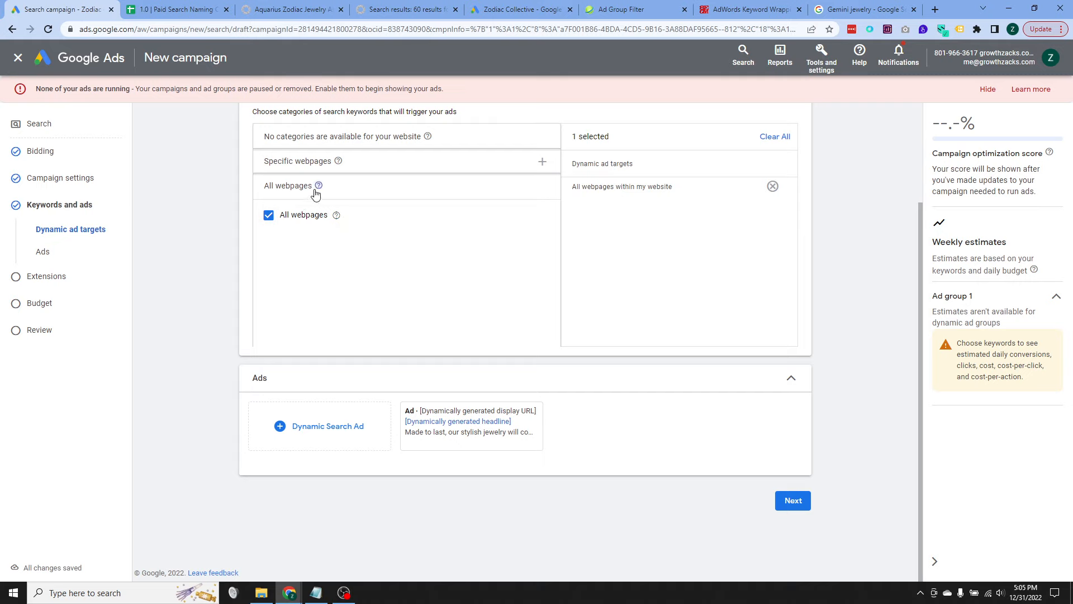
Step: Review the exact-URL and rule-based options for targeting specific webpages, keeping the All webpages target
left_click(350, 164)
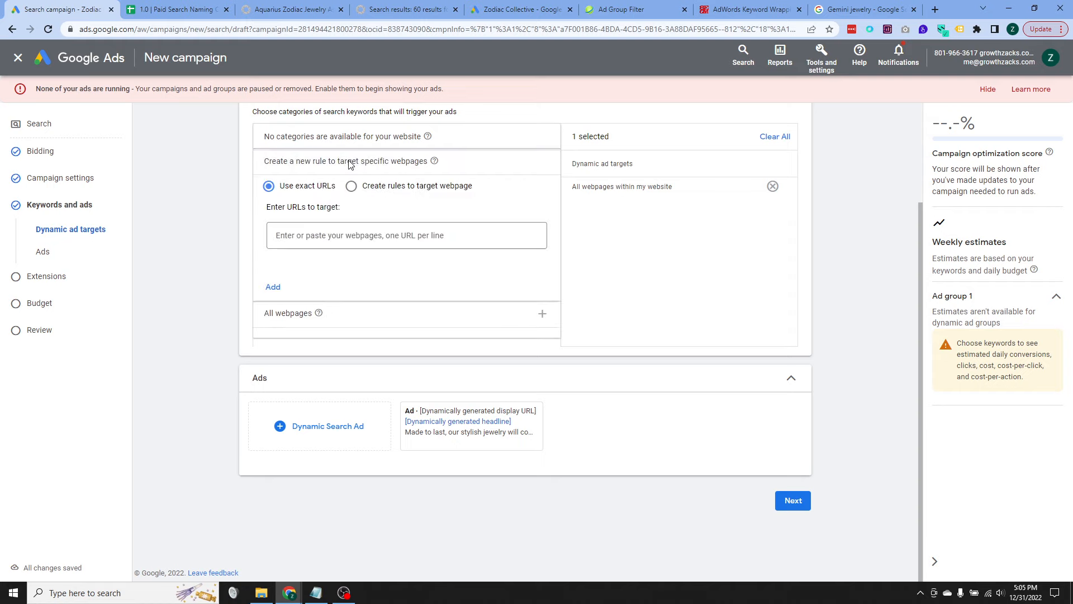
left_click(353, 186)
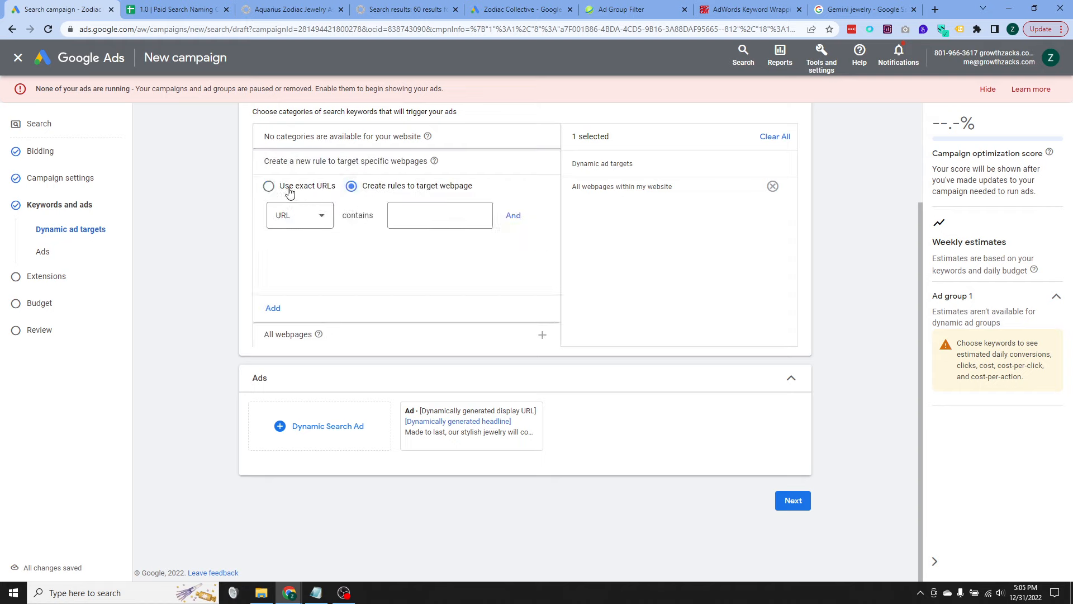
left_click(290, 192)
left_click(355, 334)
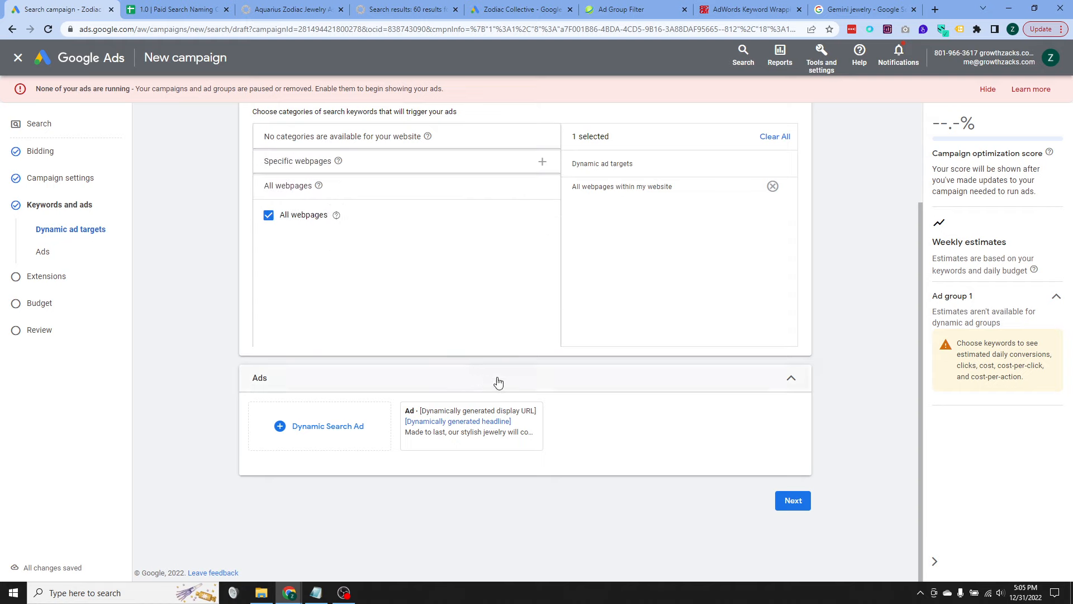
left_click(793, 500)
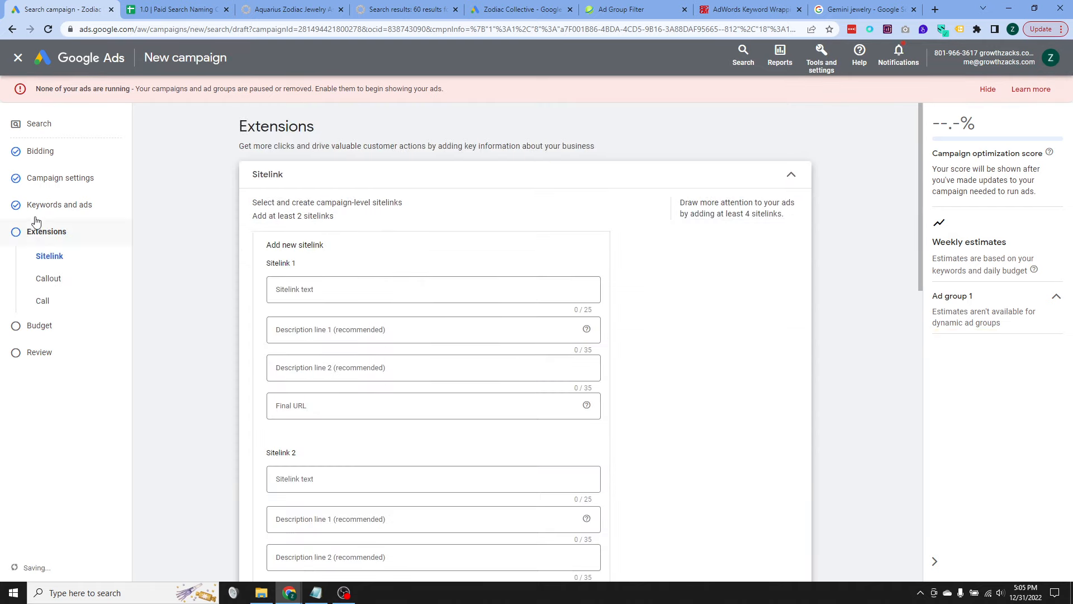
left_click(61, 205)
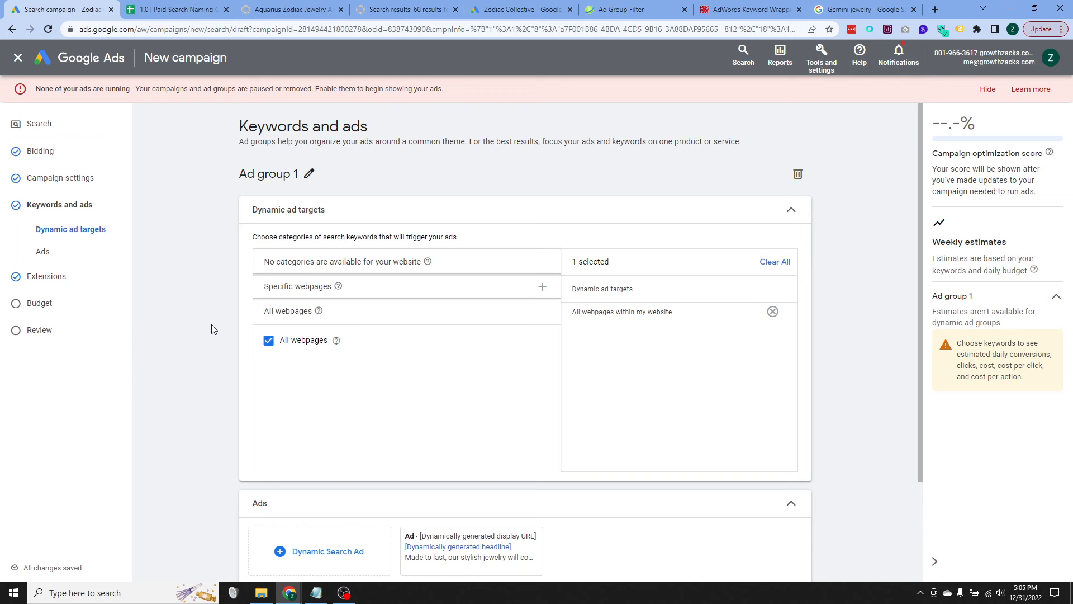
Step: Search Google for site:zodiacollective.com to check which of the store's pages are indexed
left_click(864, 9)
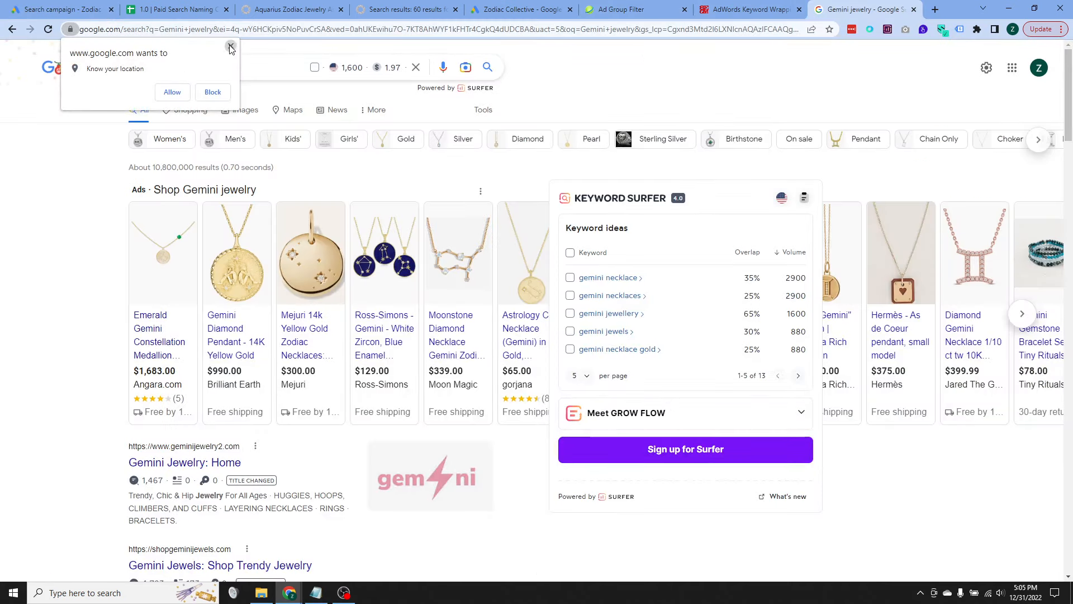
left_click(231, 47)
left_click(285, 9)
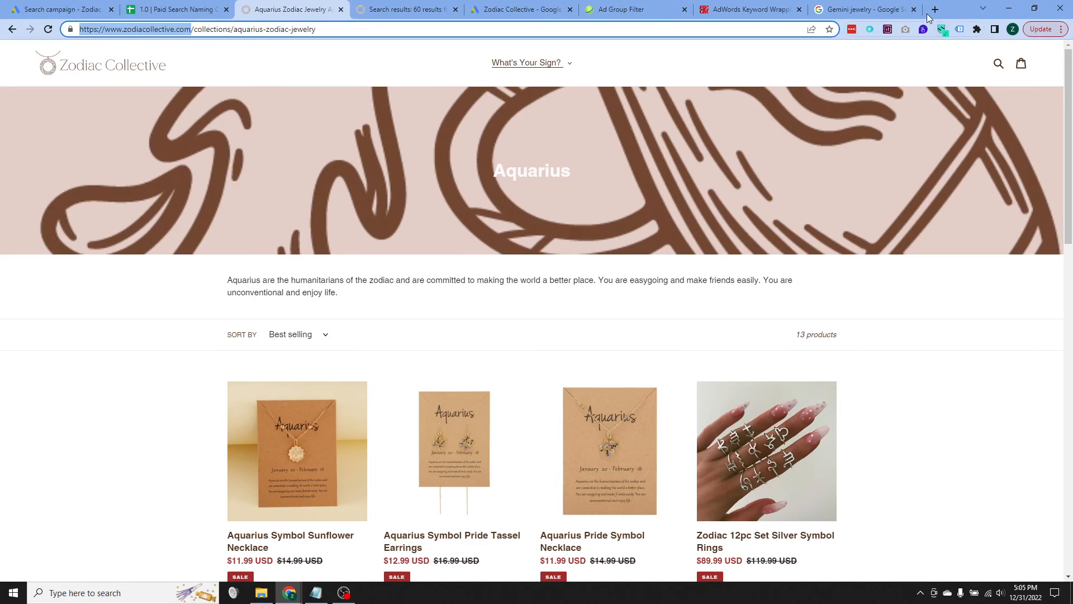
left_click(864, 10)
triple_click(162, 66)
type("site")
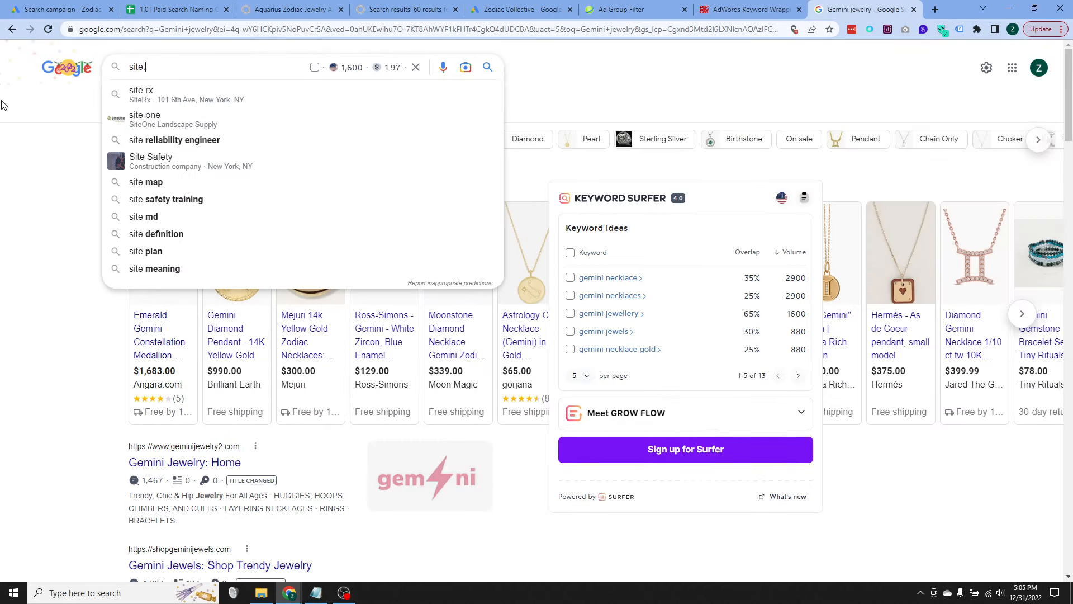
key("BackSpace")
type(":")
type("https://www.zodiacollective.com/")
left_click_drag(191, 67, 145, 67)
key("BackSpace")
key("End")
key("BackSpace")
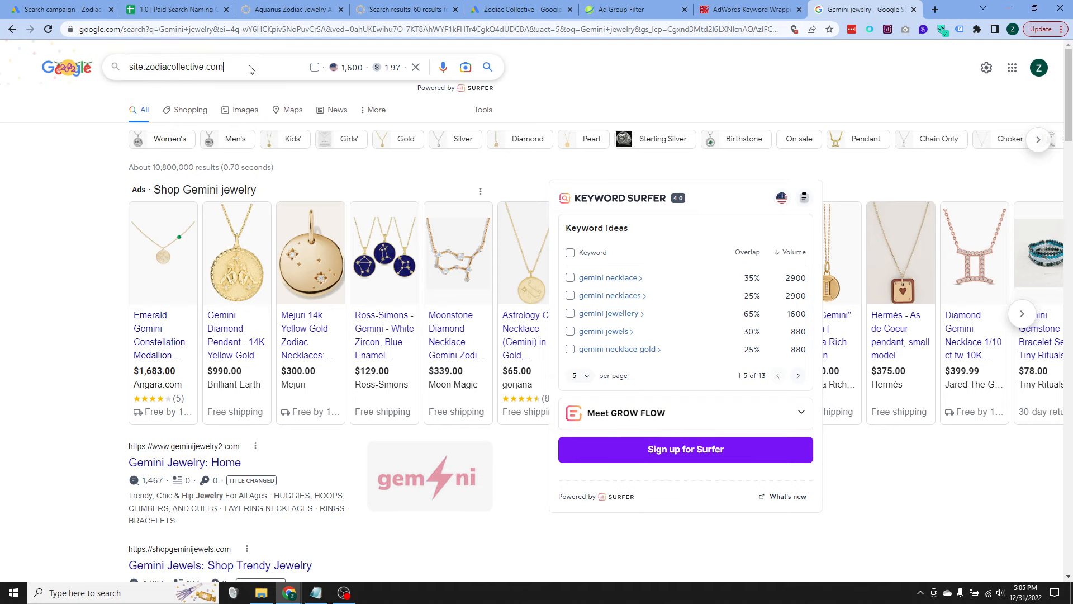
key("Return")
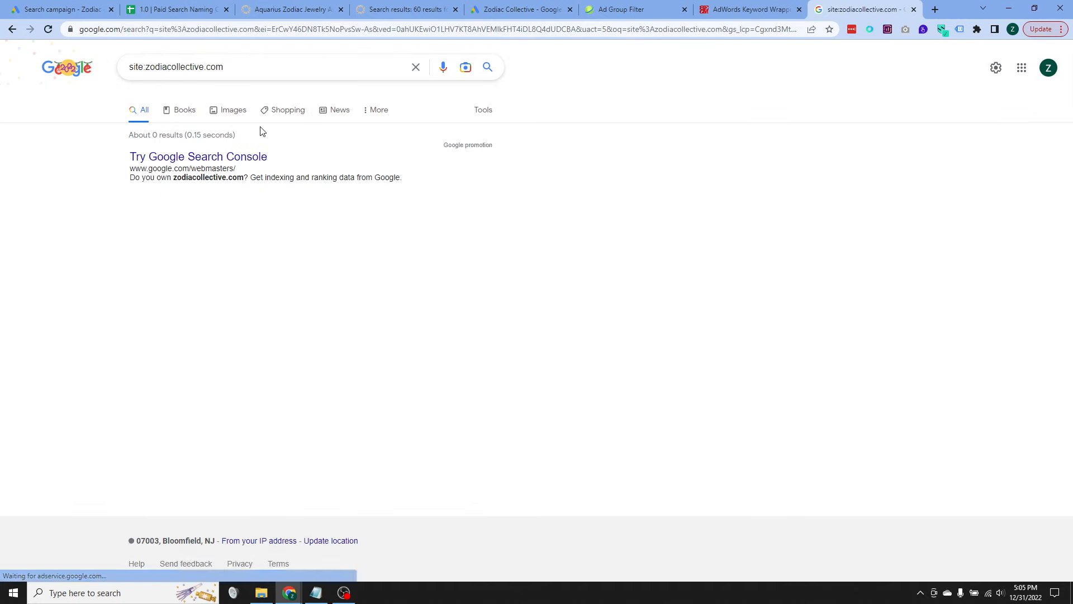
Step: Switch back to the Google Ads campaign draft and proceed from keywords and ads to the extensions stage
left_click(286, 4)
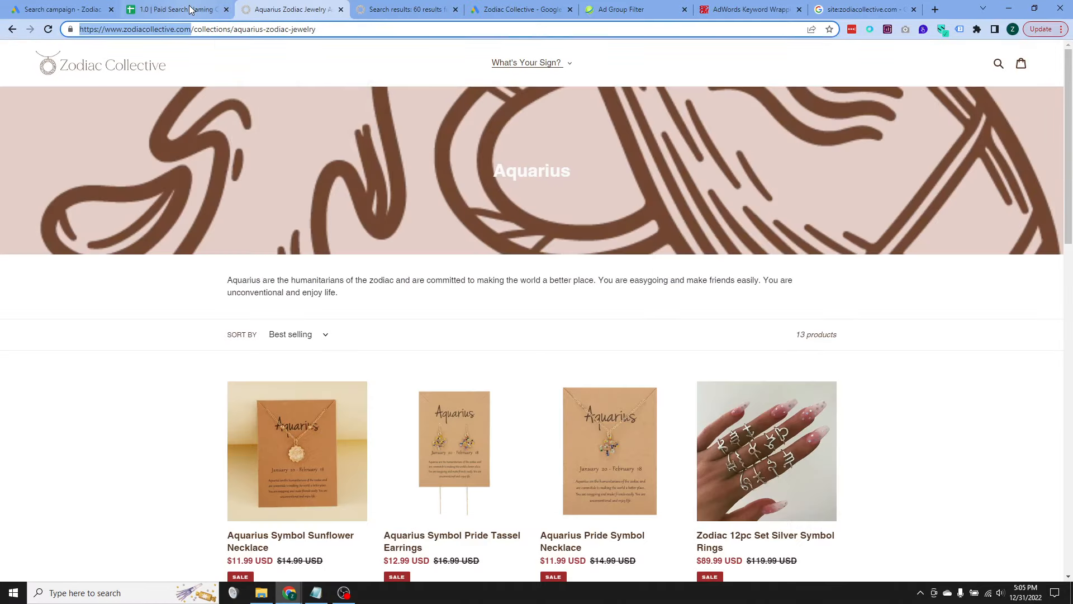
left_click(145, 9)
left_click(76, 13)
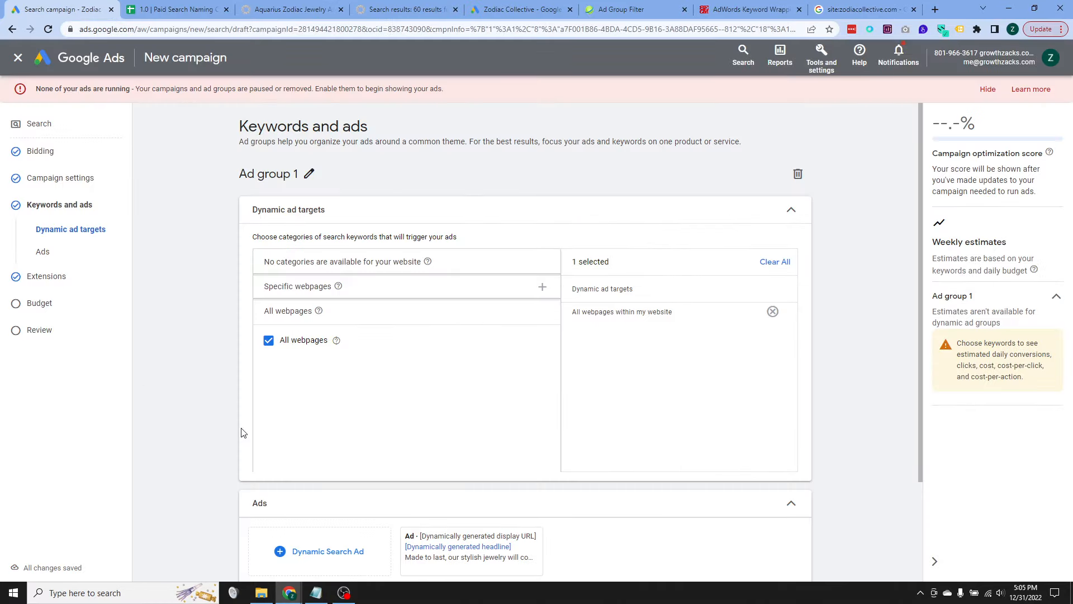
scroll(203, 371, "down", 1)
scroll(328, 362, "down", 2)
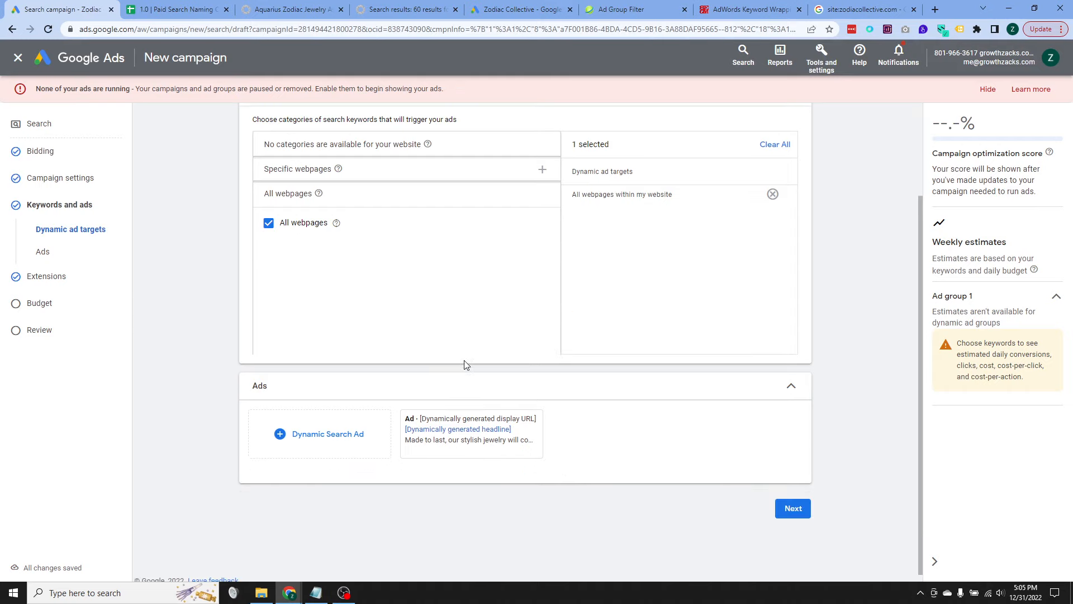
left_click(793, 501)
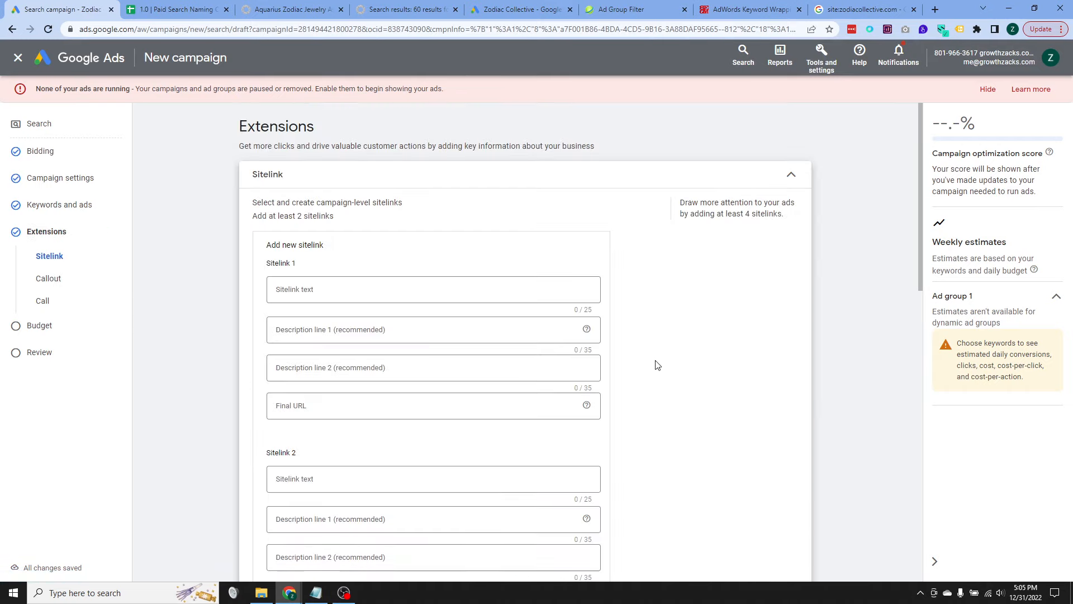
Step: Skip adding new sitelinks and set the average daily budget to $1, continuing to the campaign review
scroll(491, 384, "down", 6)
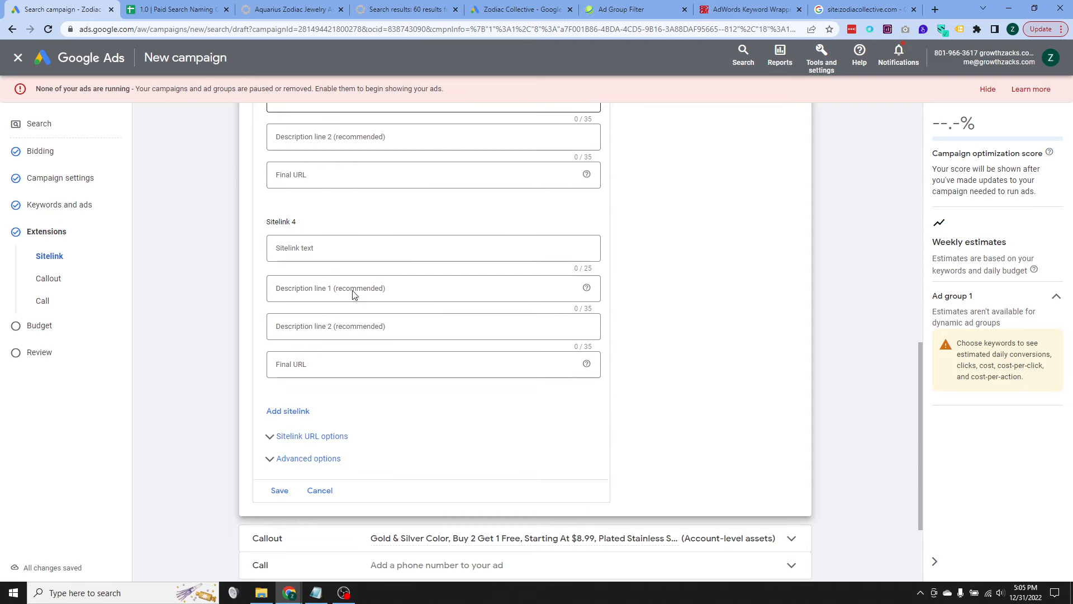
left_click(320, 360)
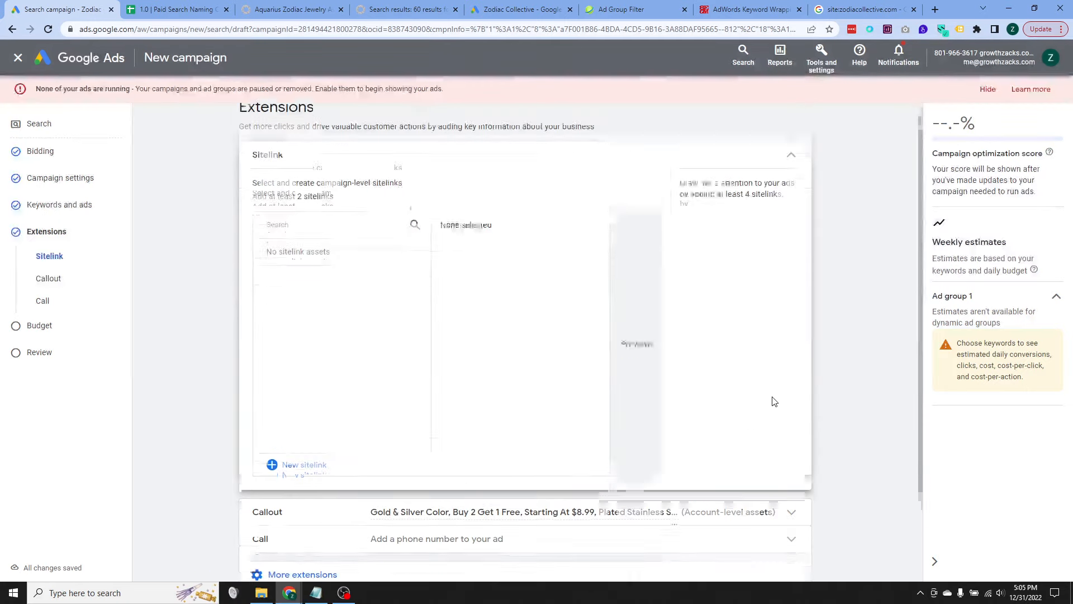
left_click(798, 495)
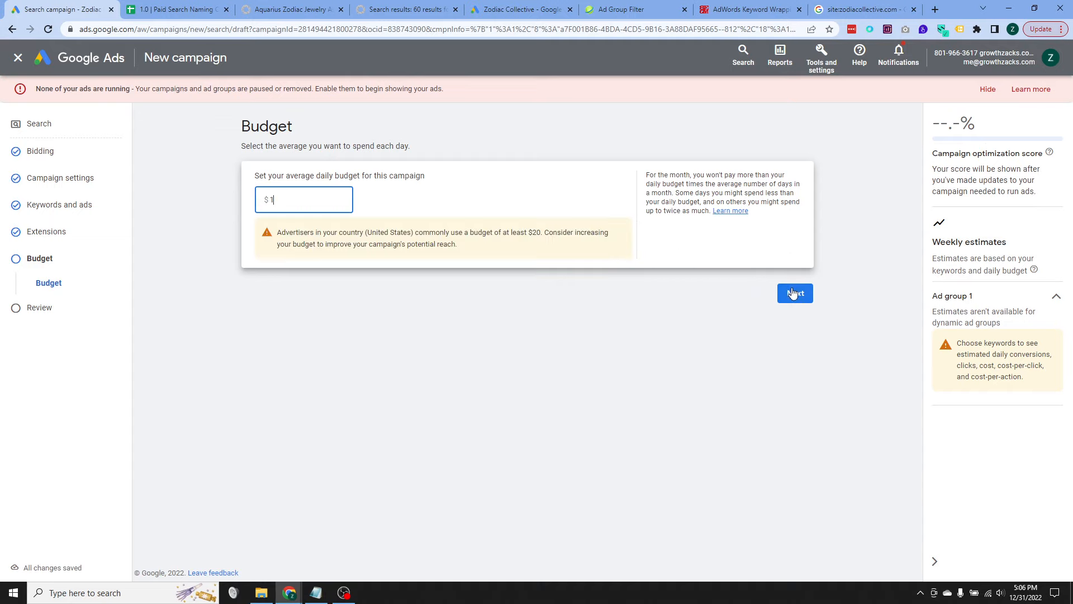
left_click(795, 292)
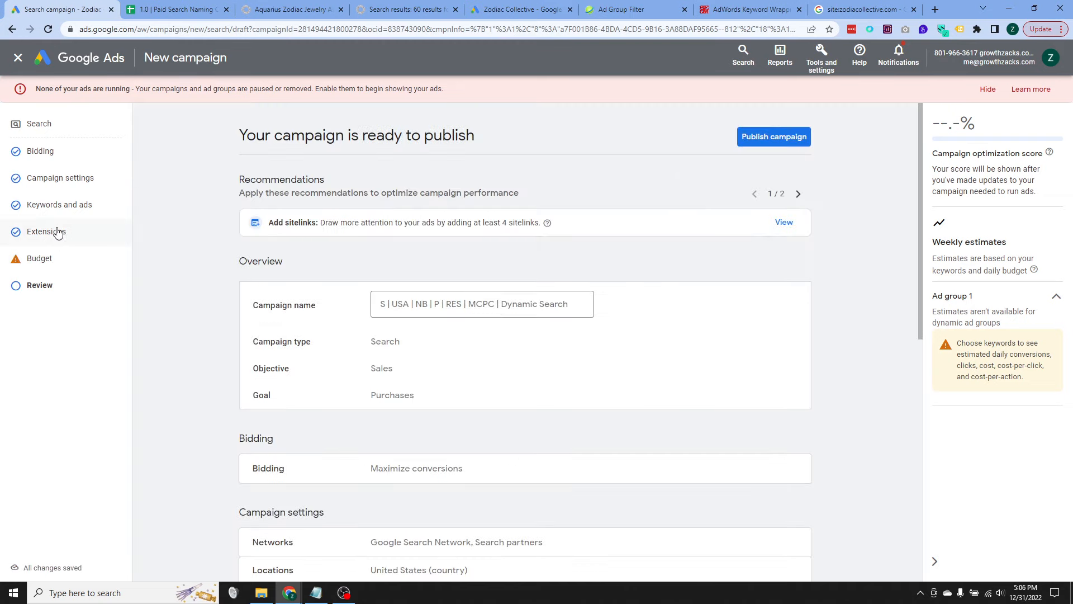
Step: Reopen the ad group's dynamic search ad and examine its dynamically generated final URL, headline and display URL
left_click(61, 207)
scroll(239, 331, "down", 3)
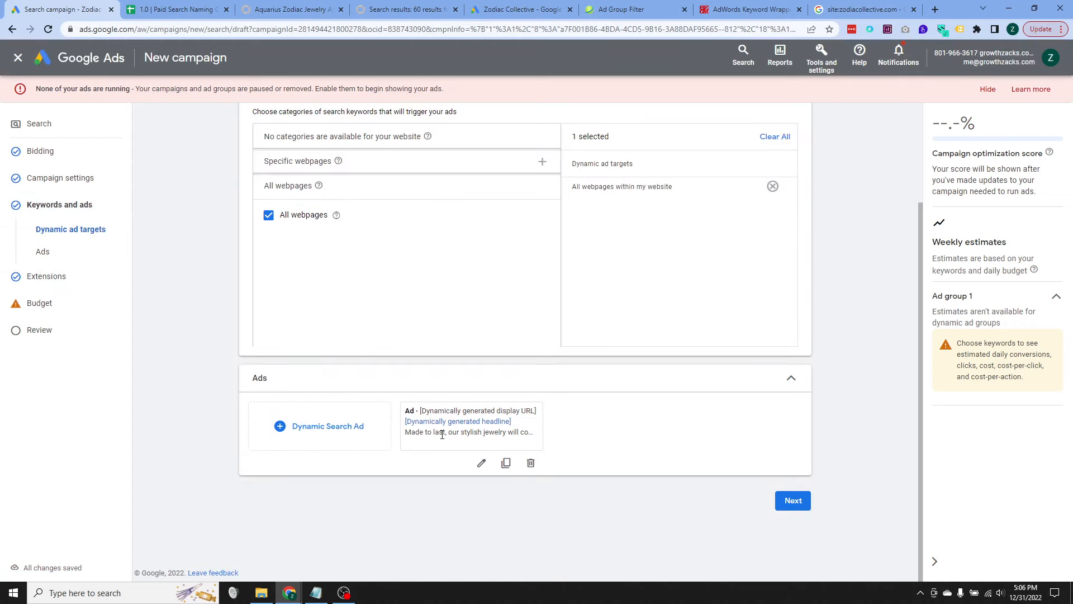
left_click(481, 463)
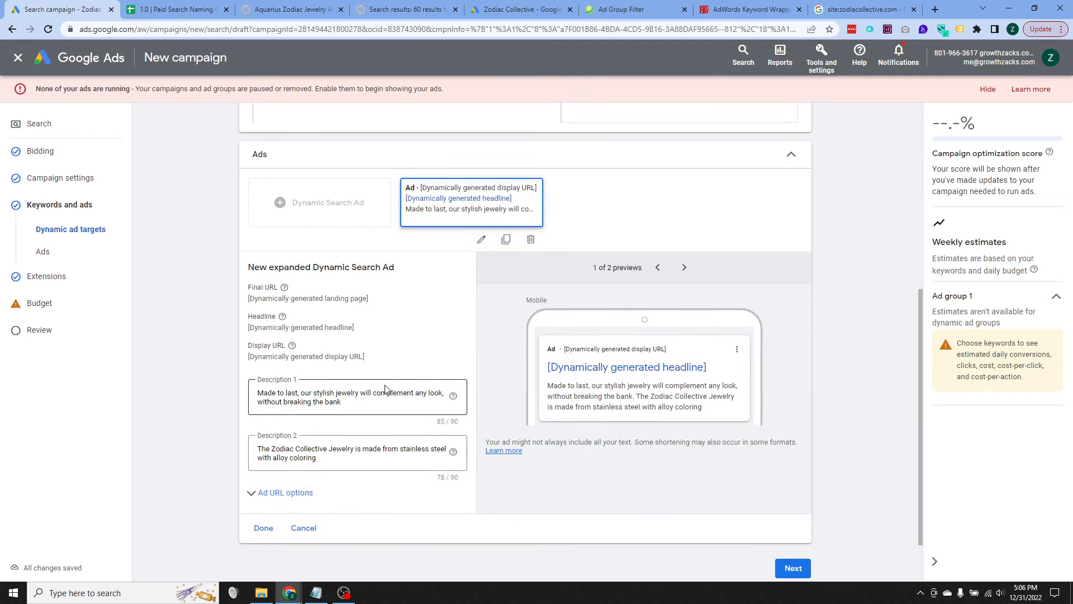
triple_click(323, 297)
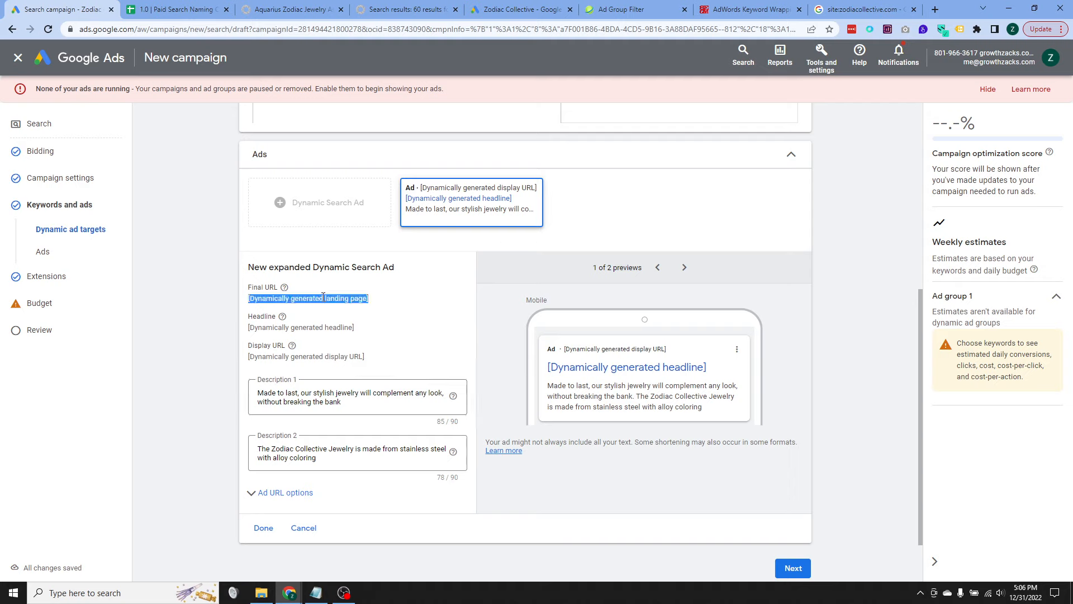
left_click(200, 332)
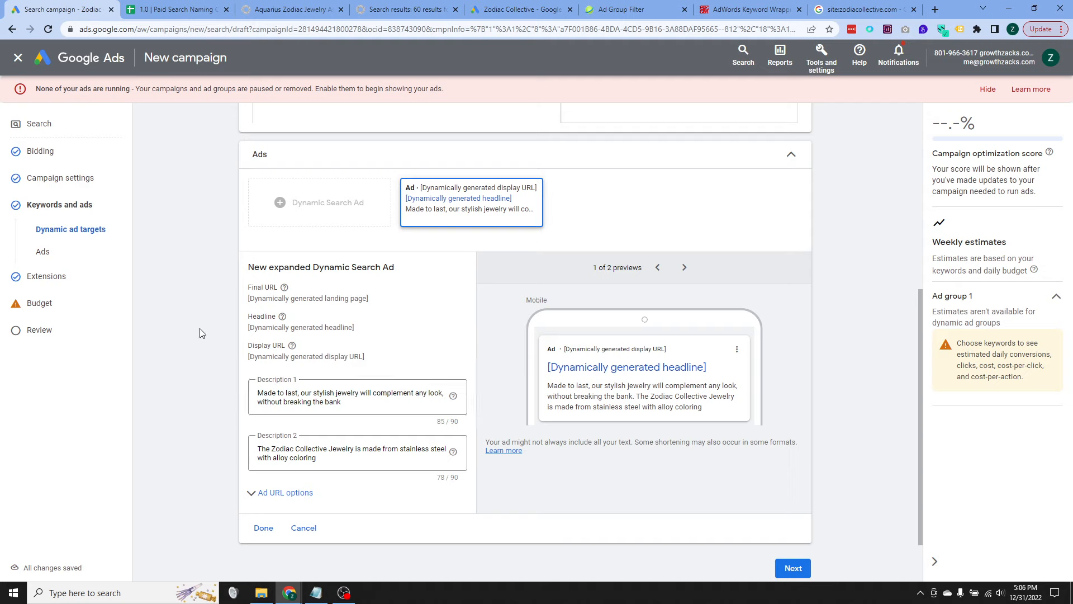
triple_click(306, 328)
triple_click(337, 357)
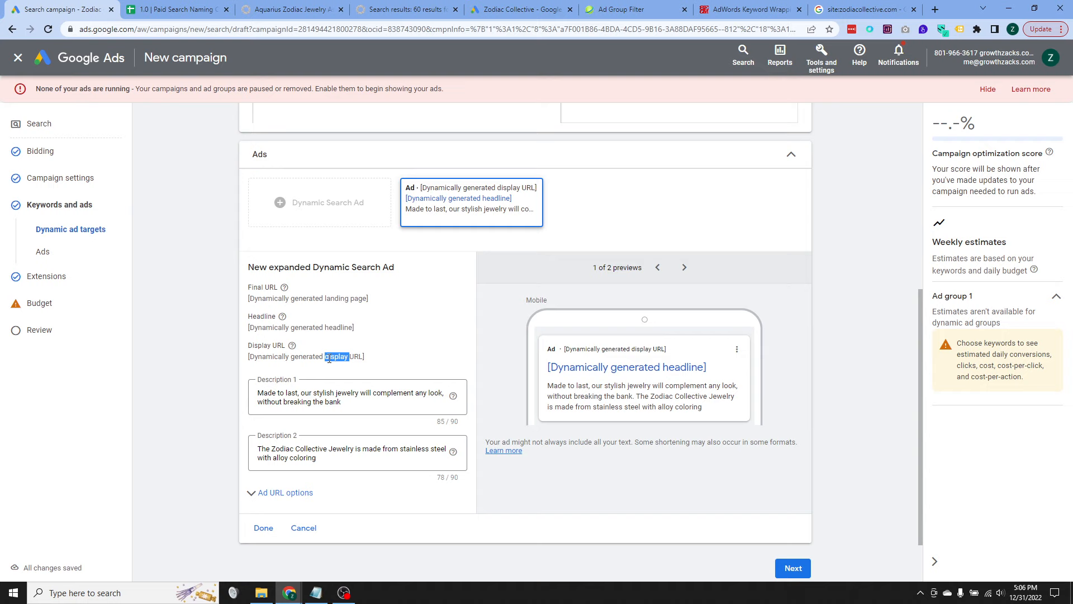
Step: Proceed from the dynamic search ad through the budget stage to the review, and publish the Dynamic Search campaign
double_click(328, 299)
left_click(328, 299)
left_click(207, 331)
left_click(54, 303)
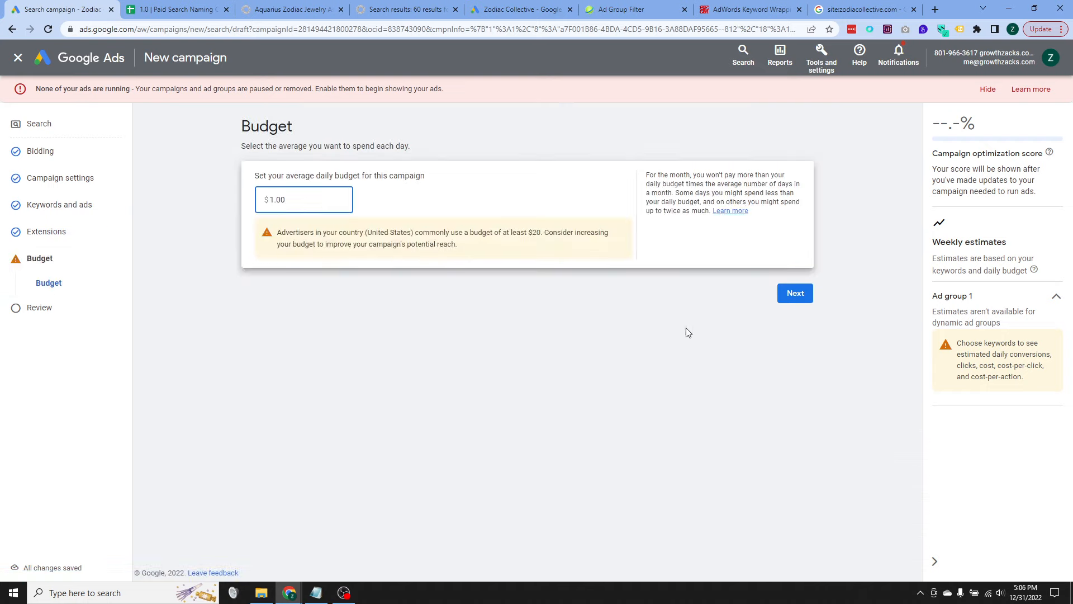
left_click(793, 296)
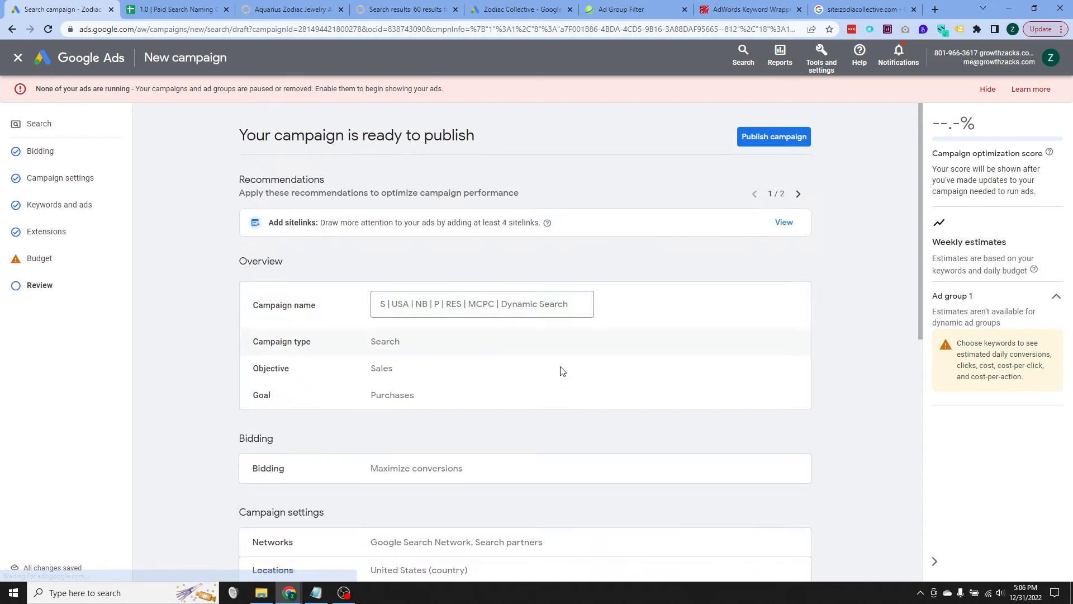
left_click(797, 137)
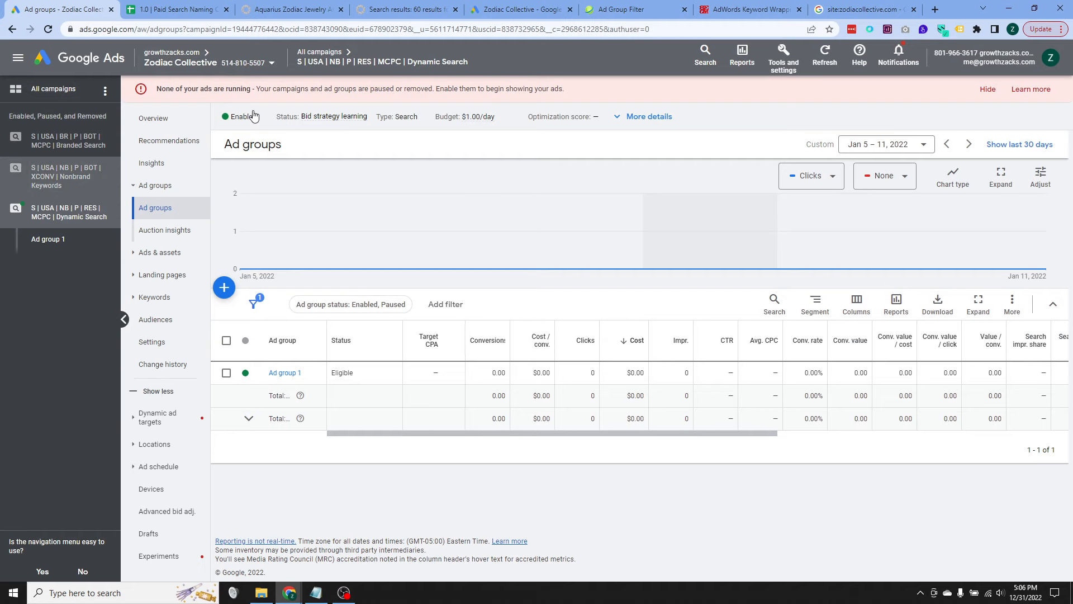
Step: Change the published Dynamic Search campaign's status from enabled to paused, choosing to pause rather than keep it active
scroll(245, 126, "down", 1)
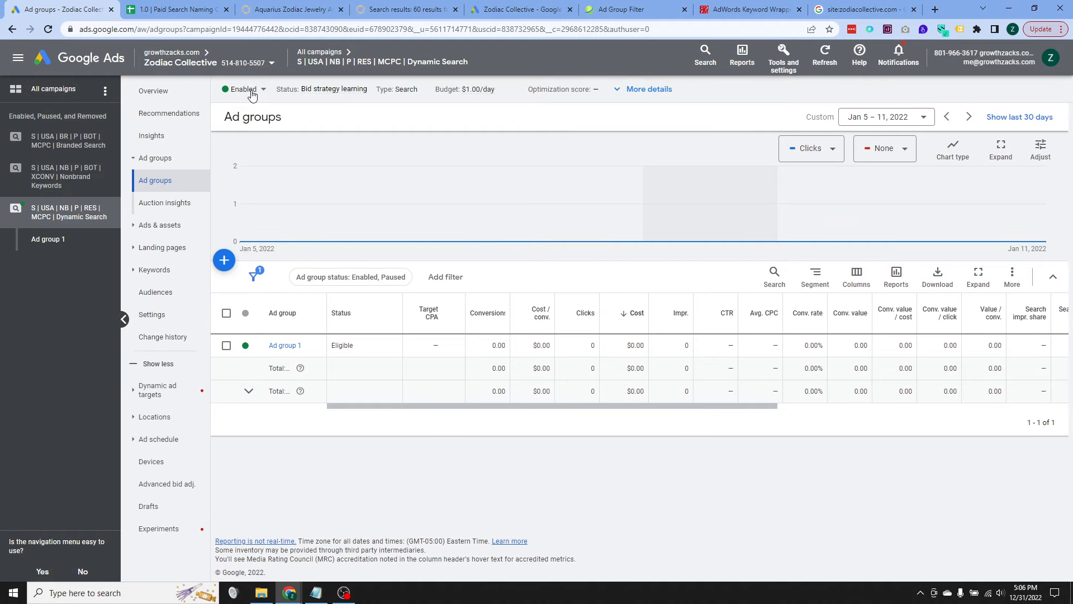
left_click(248, 90)
left_click(253, 117)
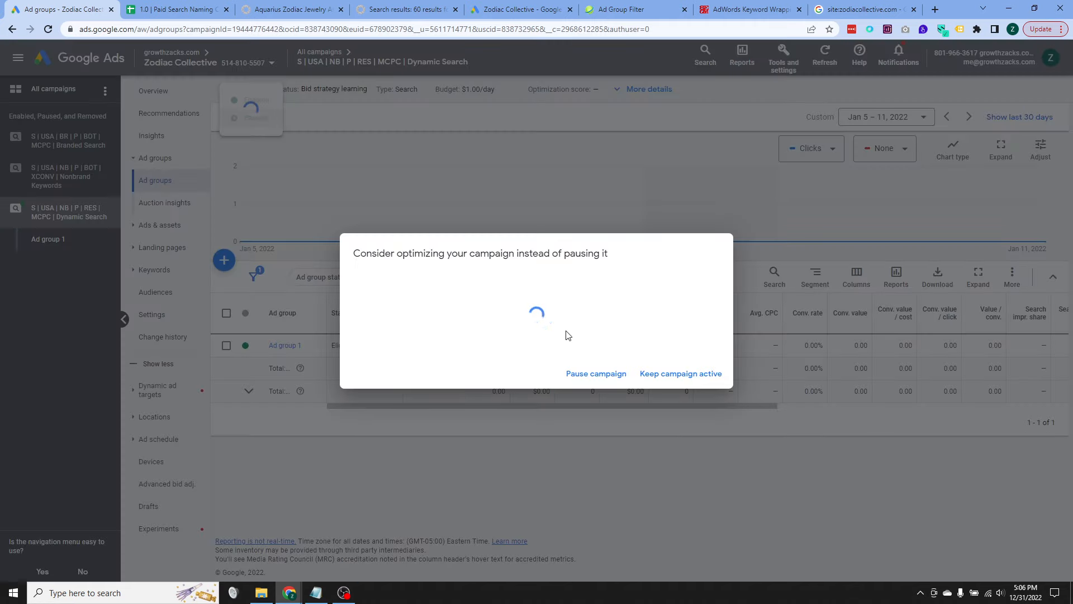
left_click(614, 381)
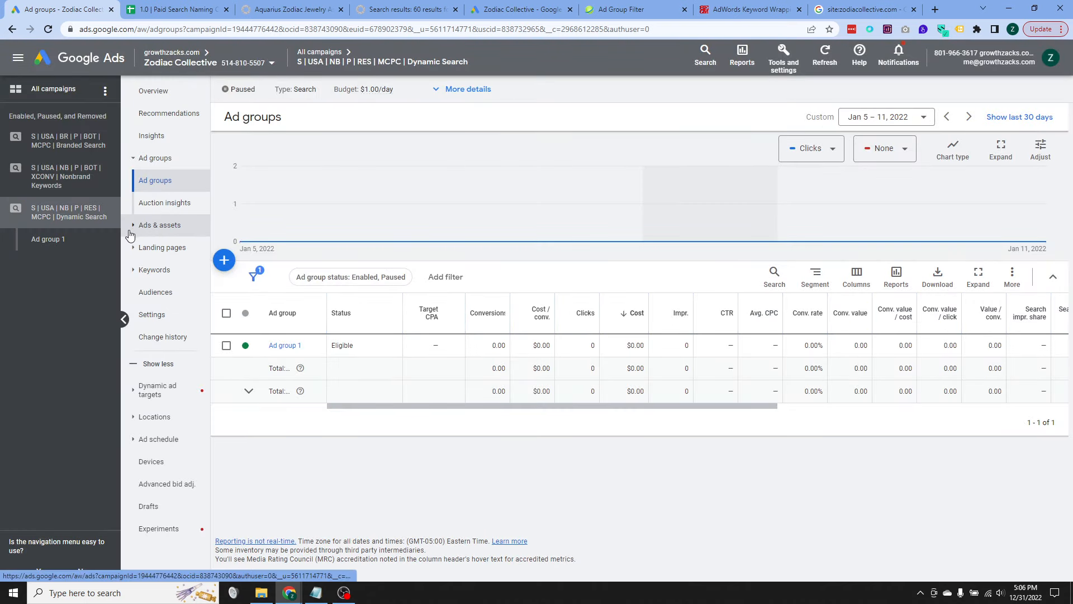
Step: View the Dynamic Search campaign's search terms report, and apply the negative keyword list "Brand Terms (apply to nonbrand)" to the campaign
left_click(136, 271)
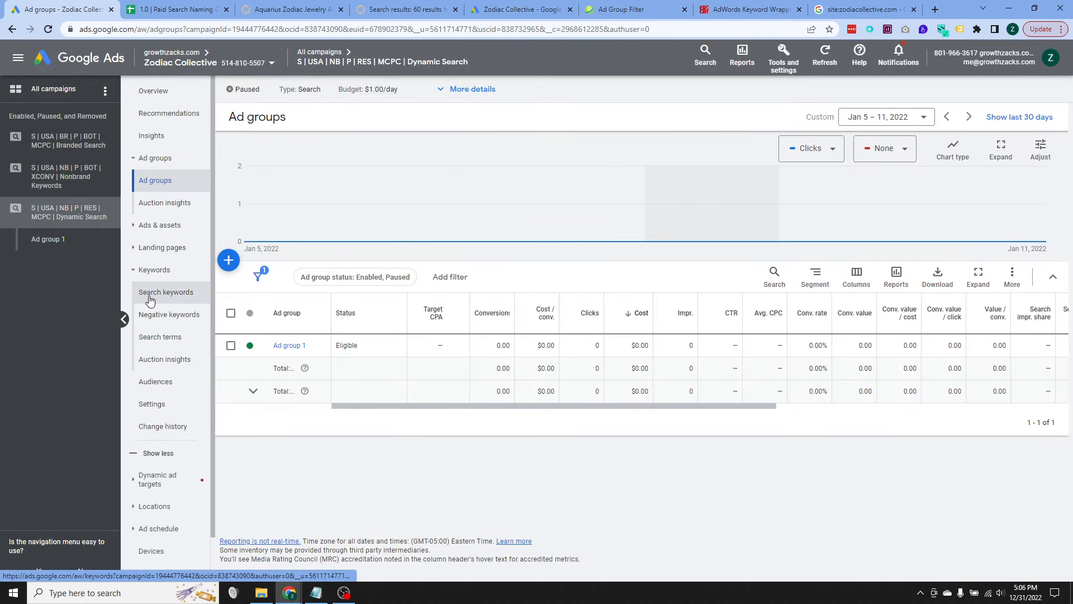
left_click(181, 339)
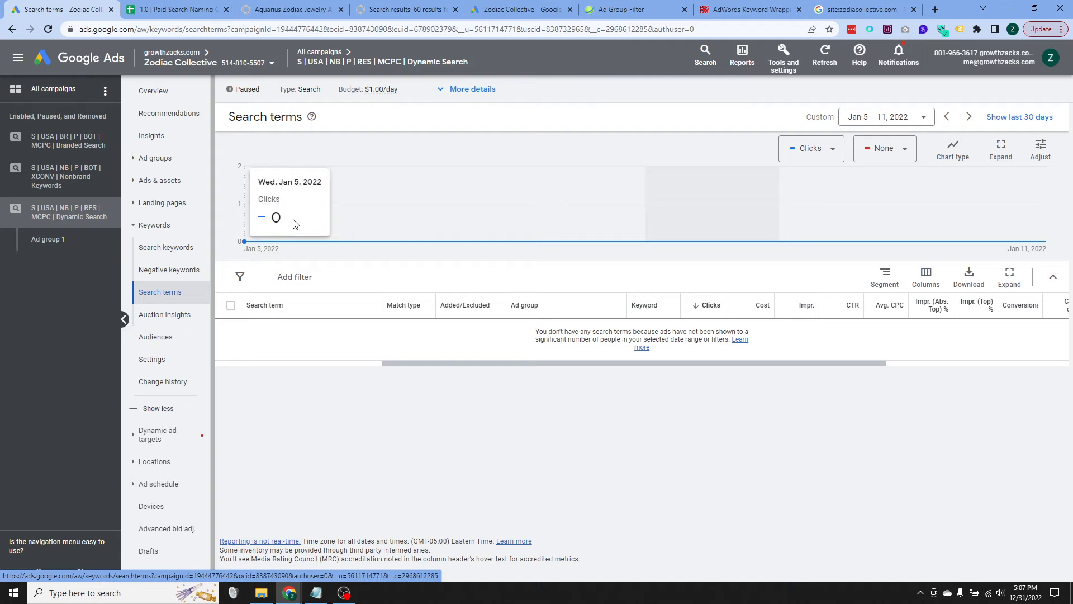
left_click(172, 272)
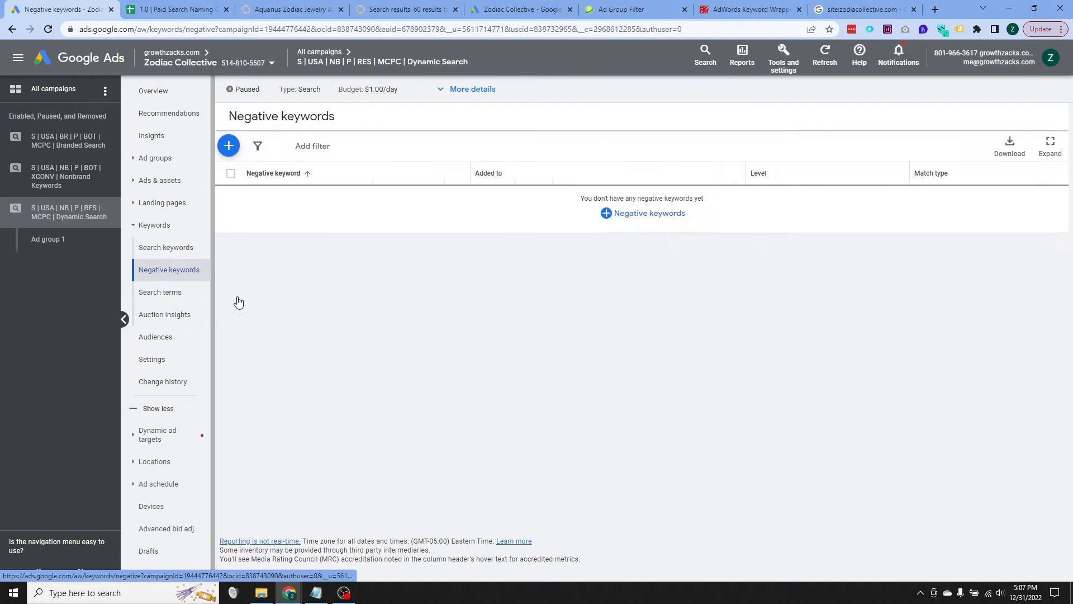
left_click(643, 221)
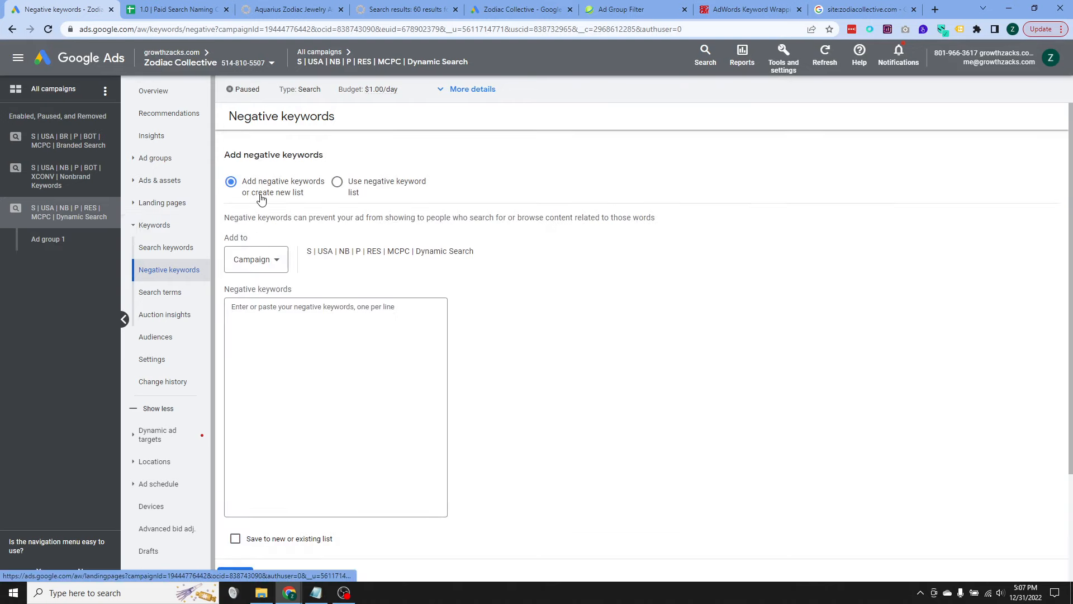
left_click(337, 181)
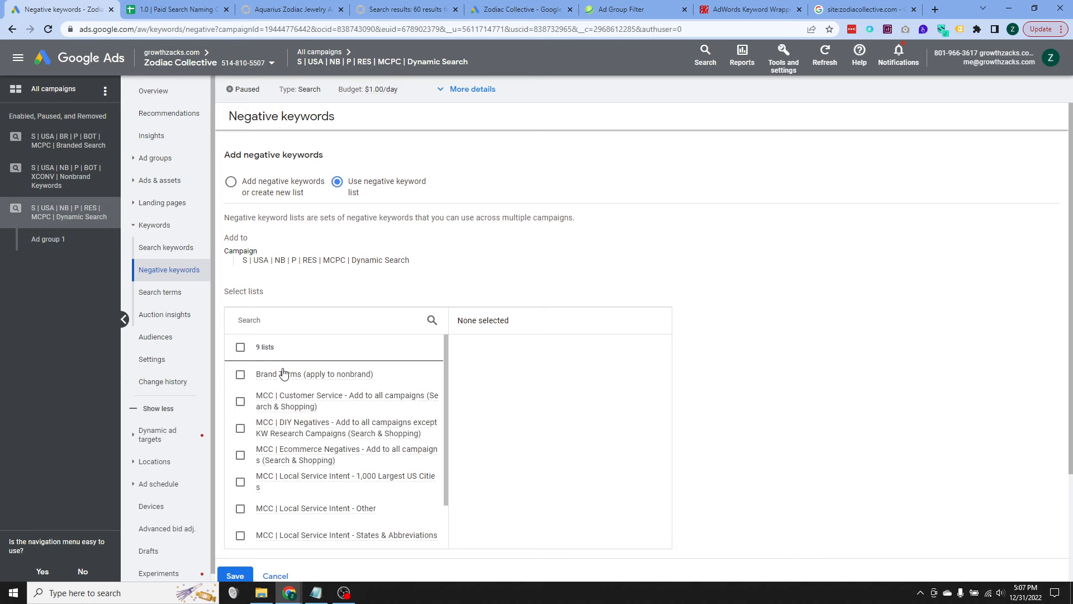
left_click(282, 374)
scroll(747, 309, "down", 3)
left_click(235, 436)
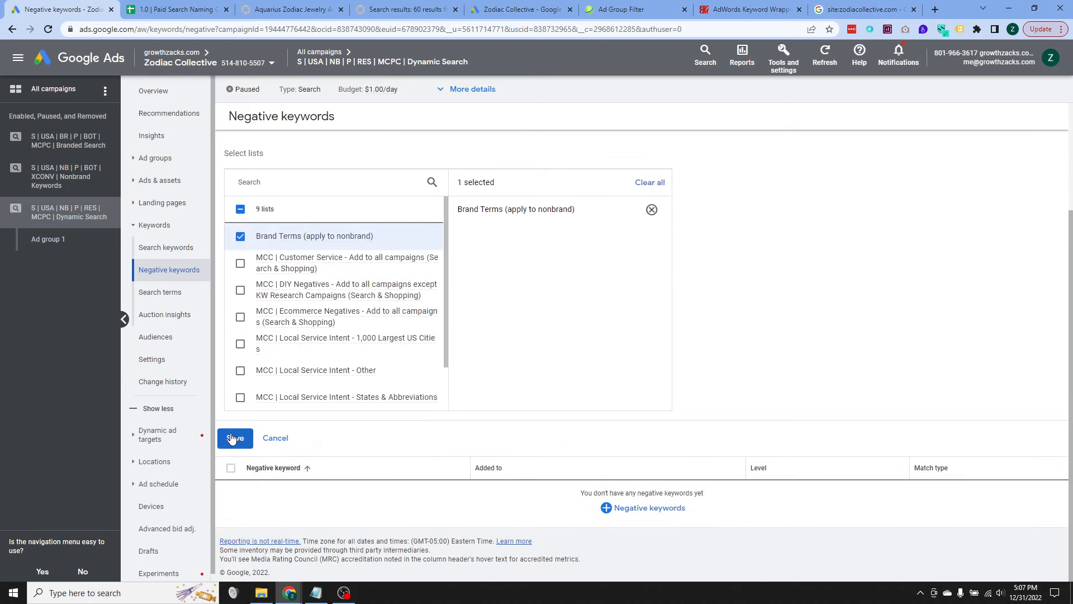